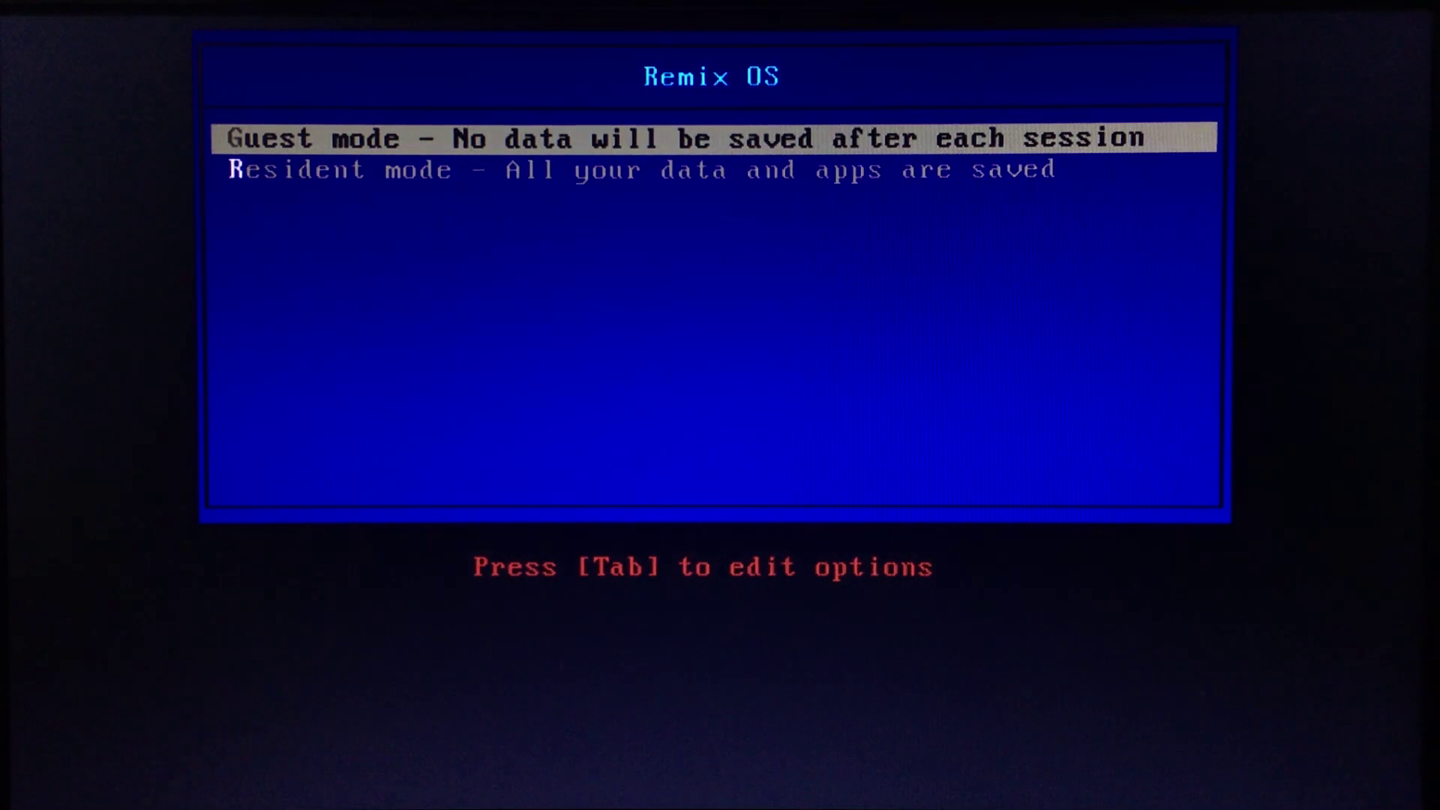
# - Go to the Remix OS for PC downloads and tick 'I am a developer and have read the above message'
pyautogui.press('Down')
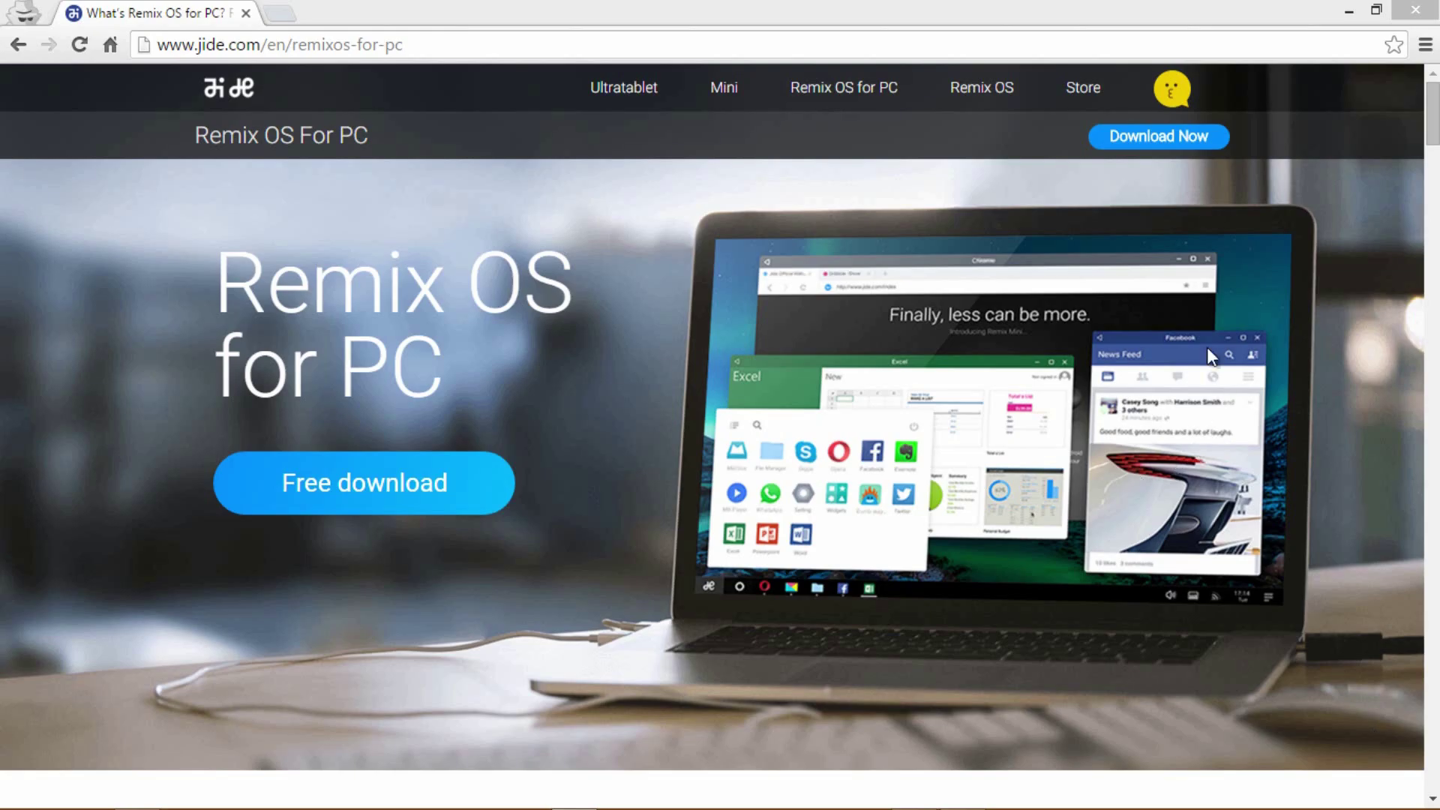
pyautogui.click(1190, 144)
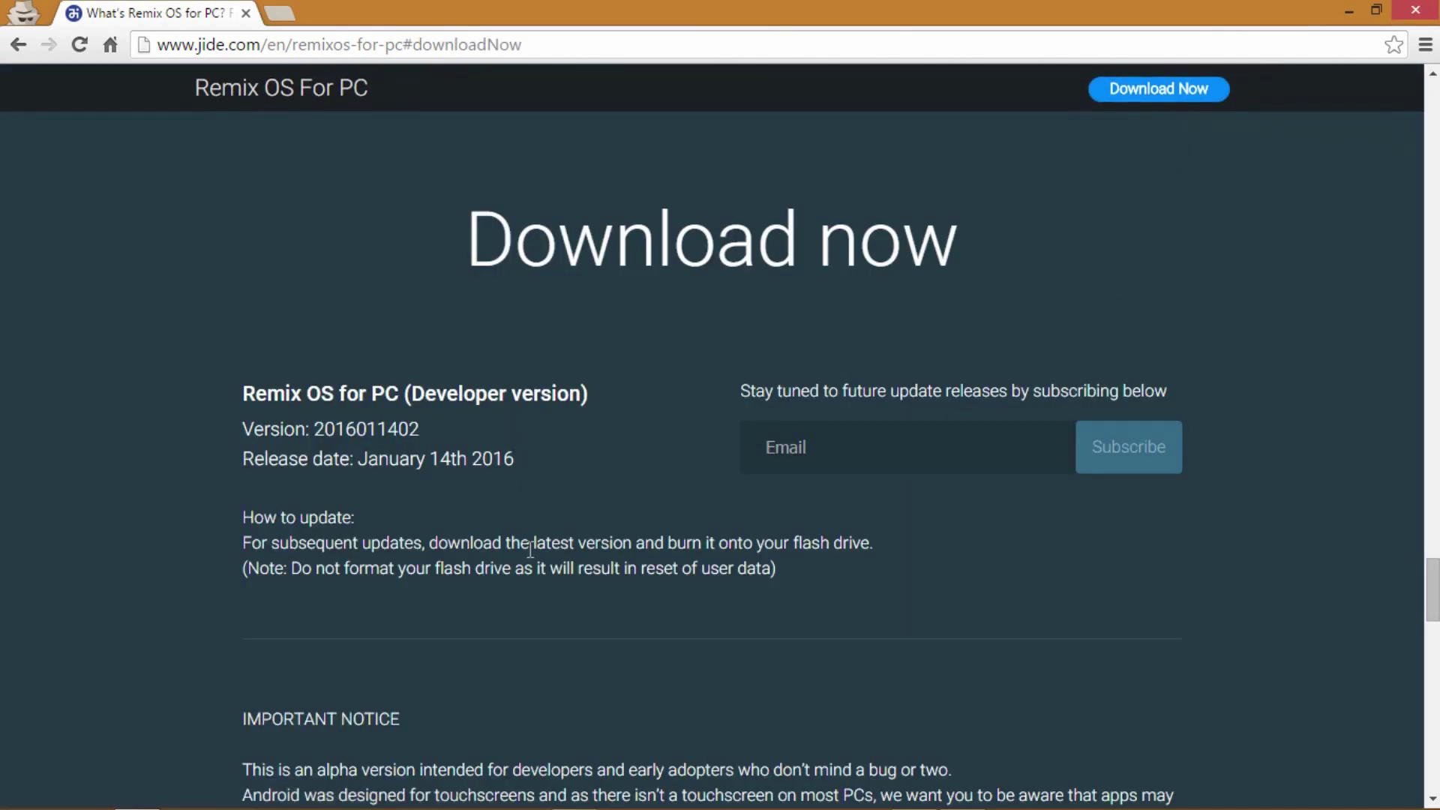
pyautogui.scroll(-4, 529, 548)
pyautogui.scroll(-1, 528, 550)
pyautogui.scroll(-1, 528, 550)
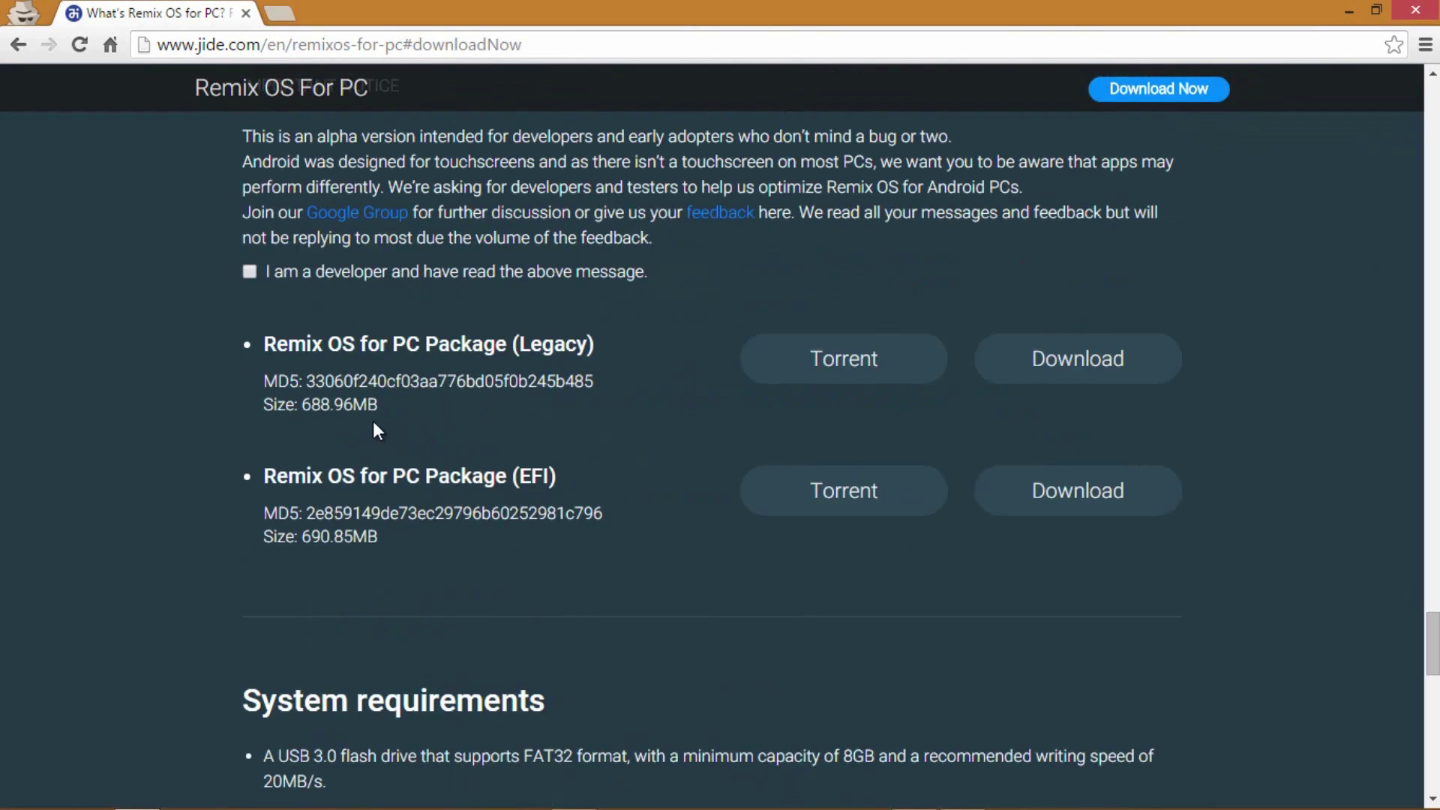
pyautogui.click(249, 272)
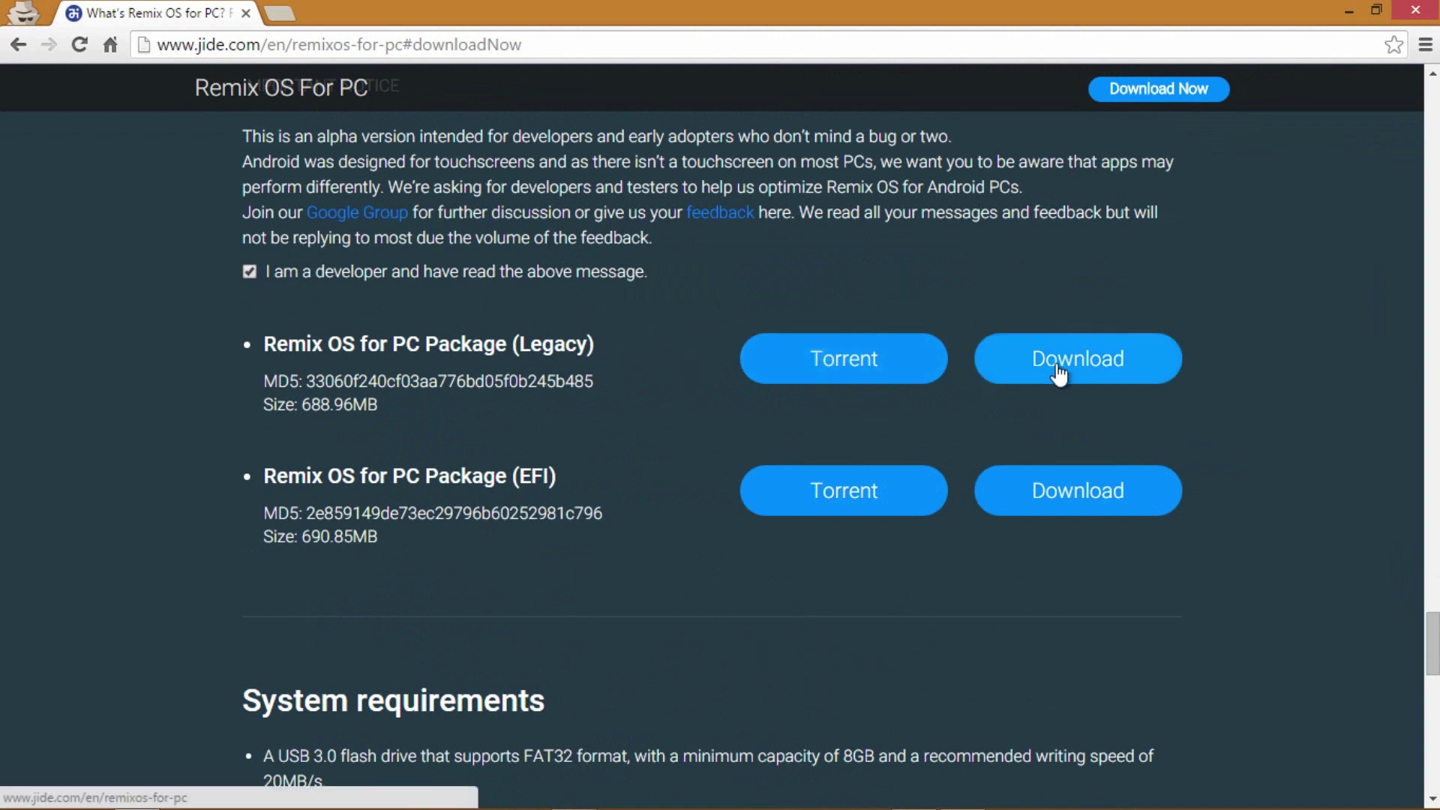
pyautogui.scroll(-4, 583, 574)
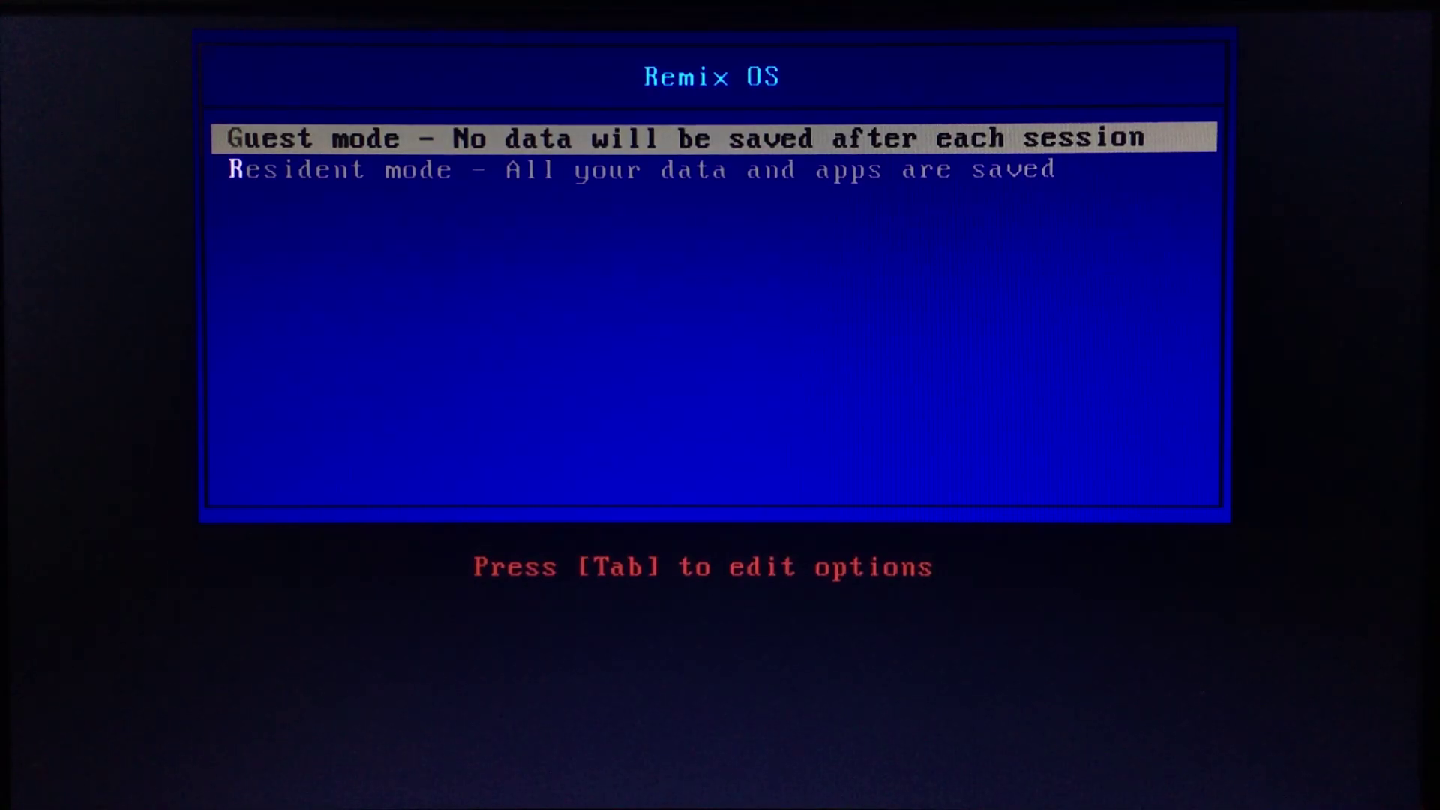
# - Boot the highlighted Guest mode entry from the Remix OS boot menu
pyautogui.press('Return')
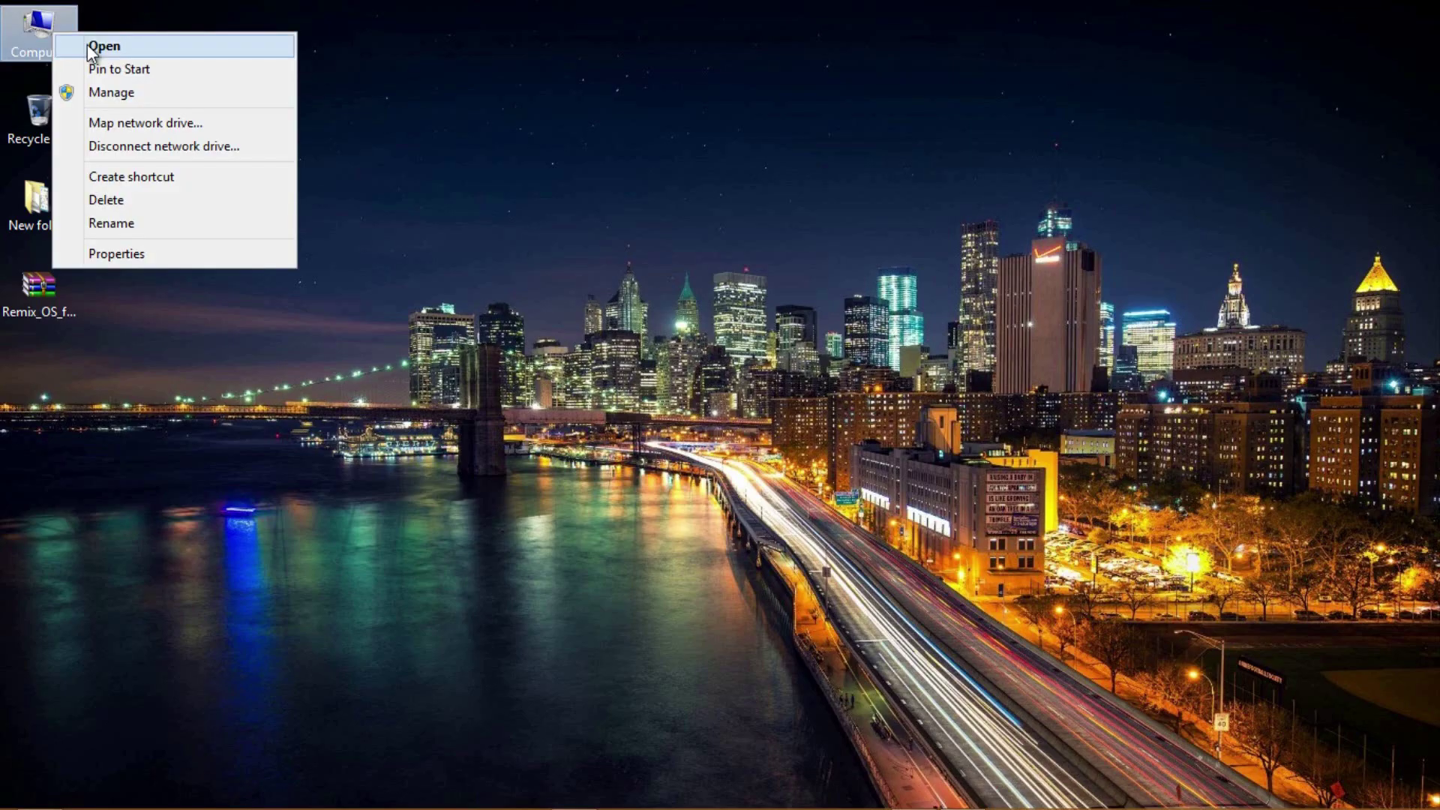
# - Format the 14.5 GB Removable Disk (G:) as FAT32 from Computer and close the Format dialog
pyautogui.click(87, 45)
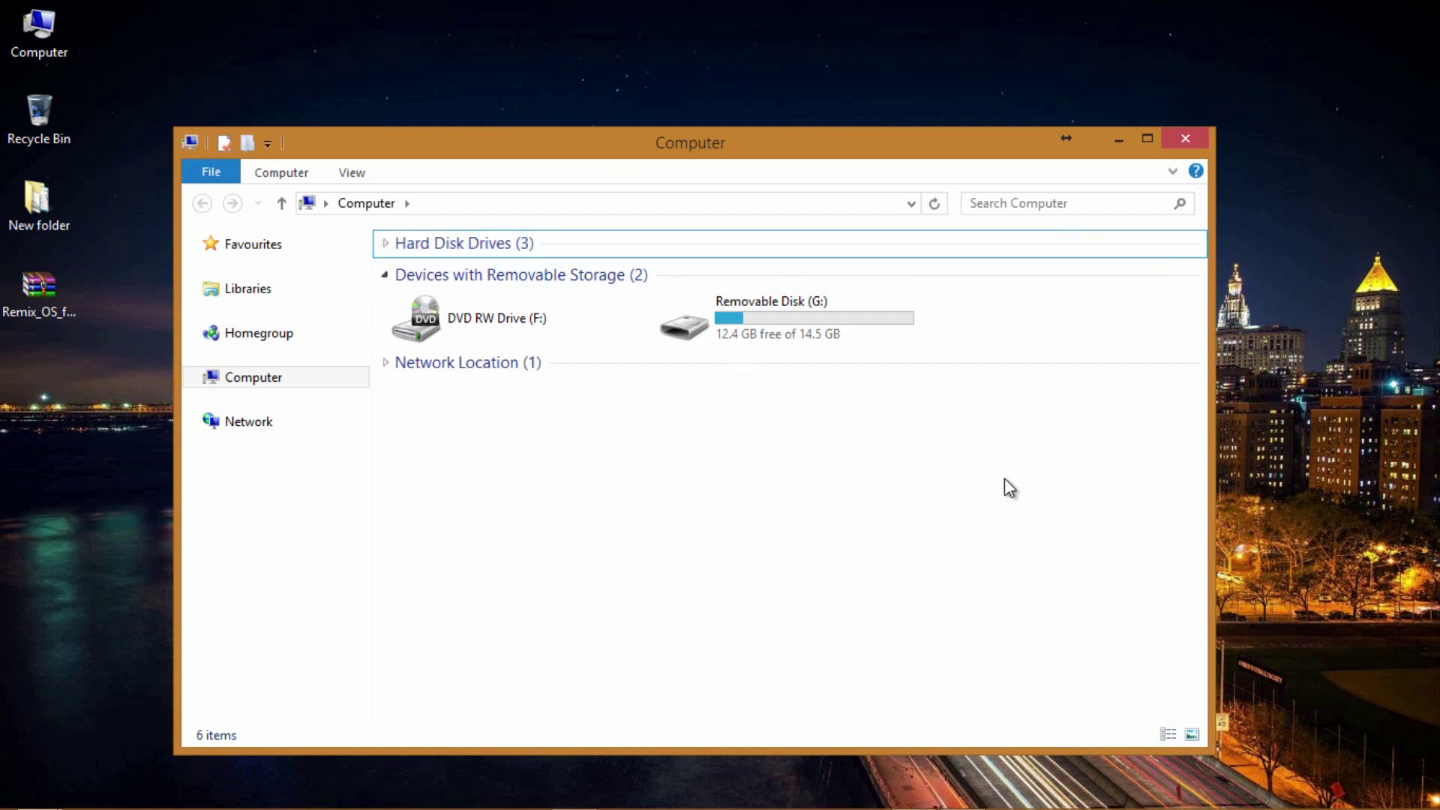
pyautogui.rightClick(791, 306)
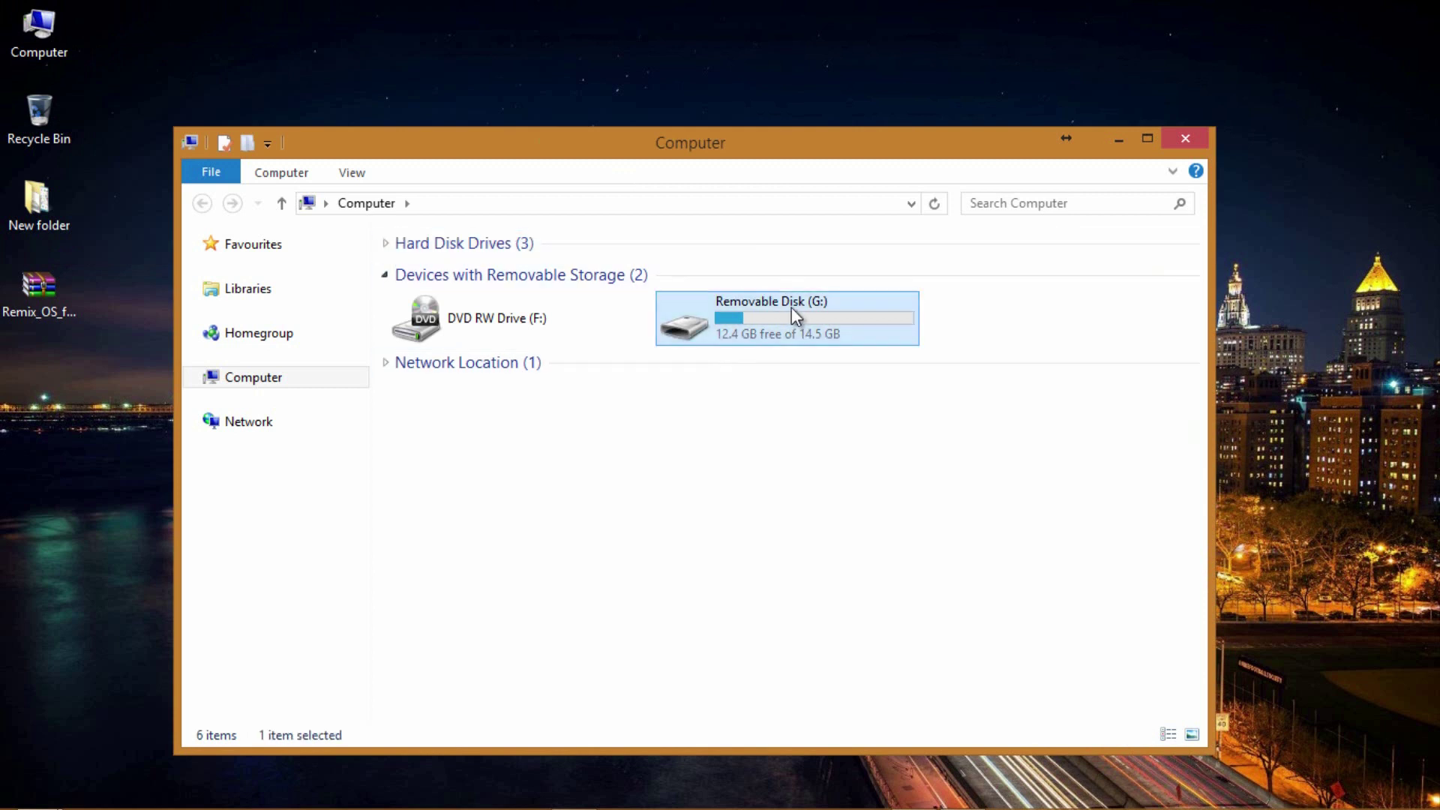
pyautogui.click(851, 579)
pyautogui.click(450, 438)
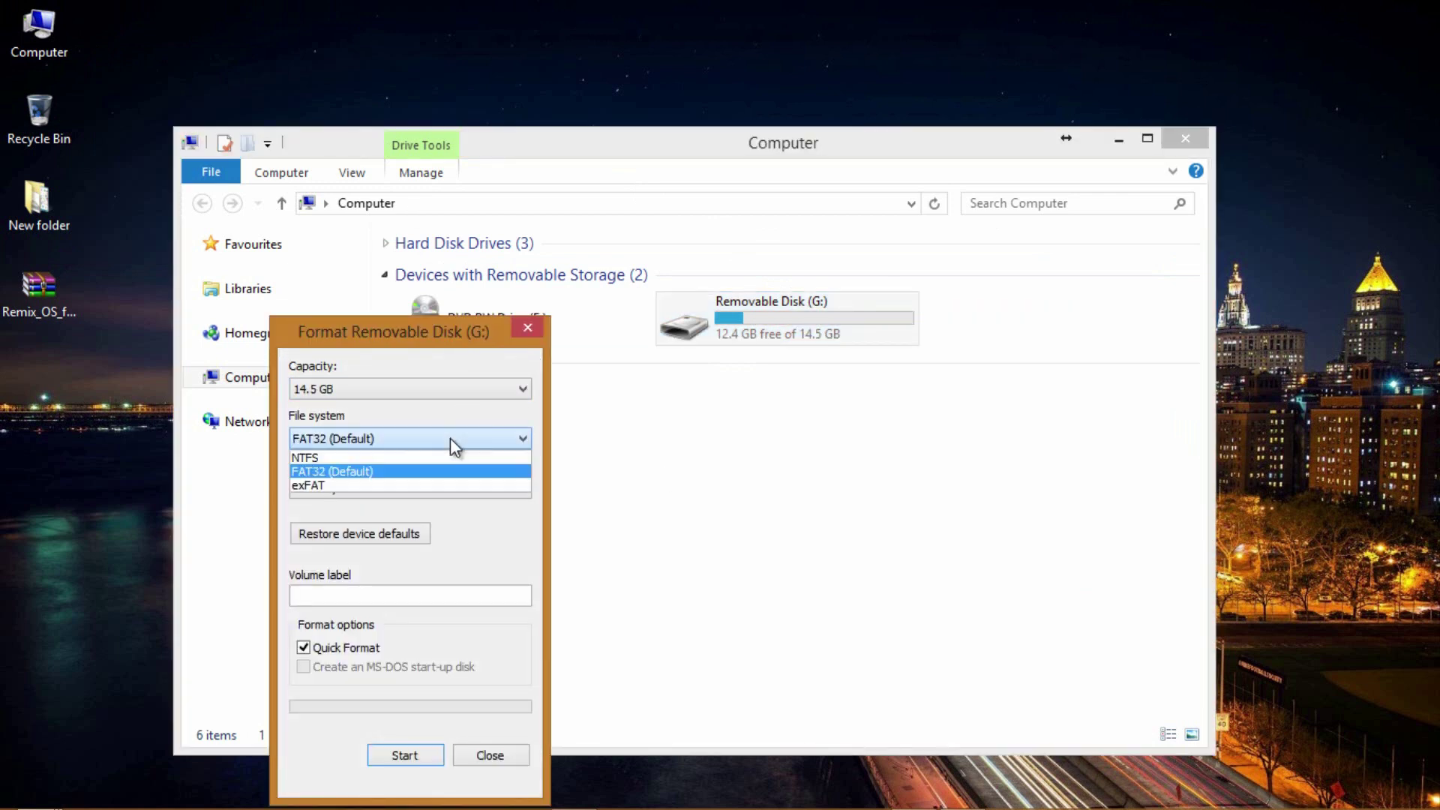
pyautogui.click(377, 470)
pyautogui.click(423, 760)
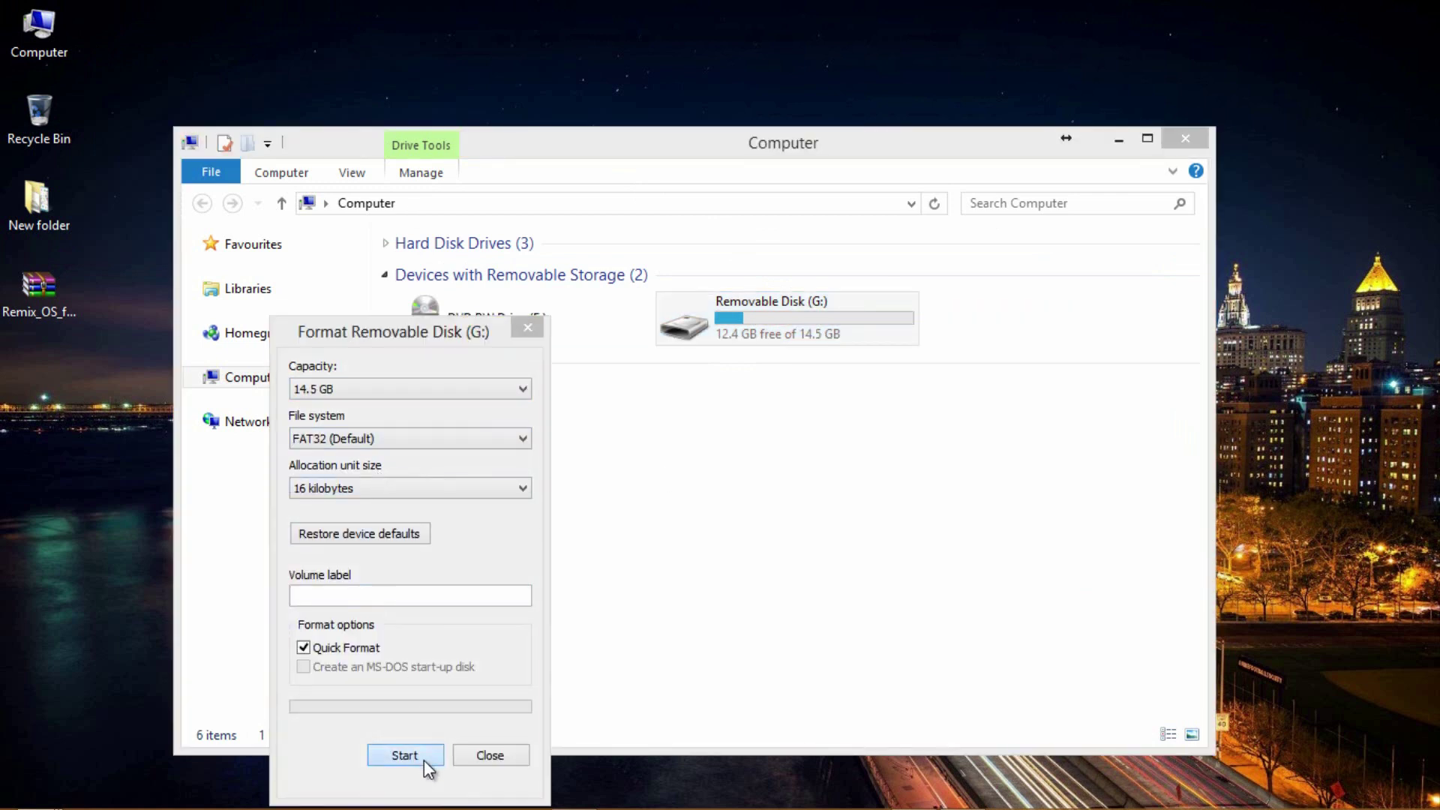
pyautogui.click(766, 420)
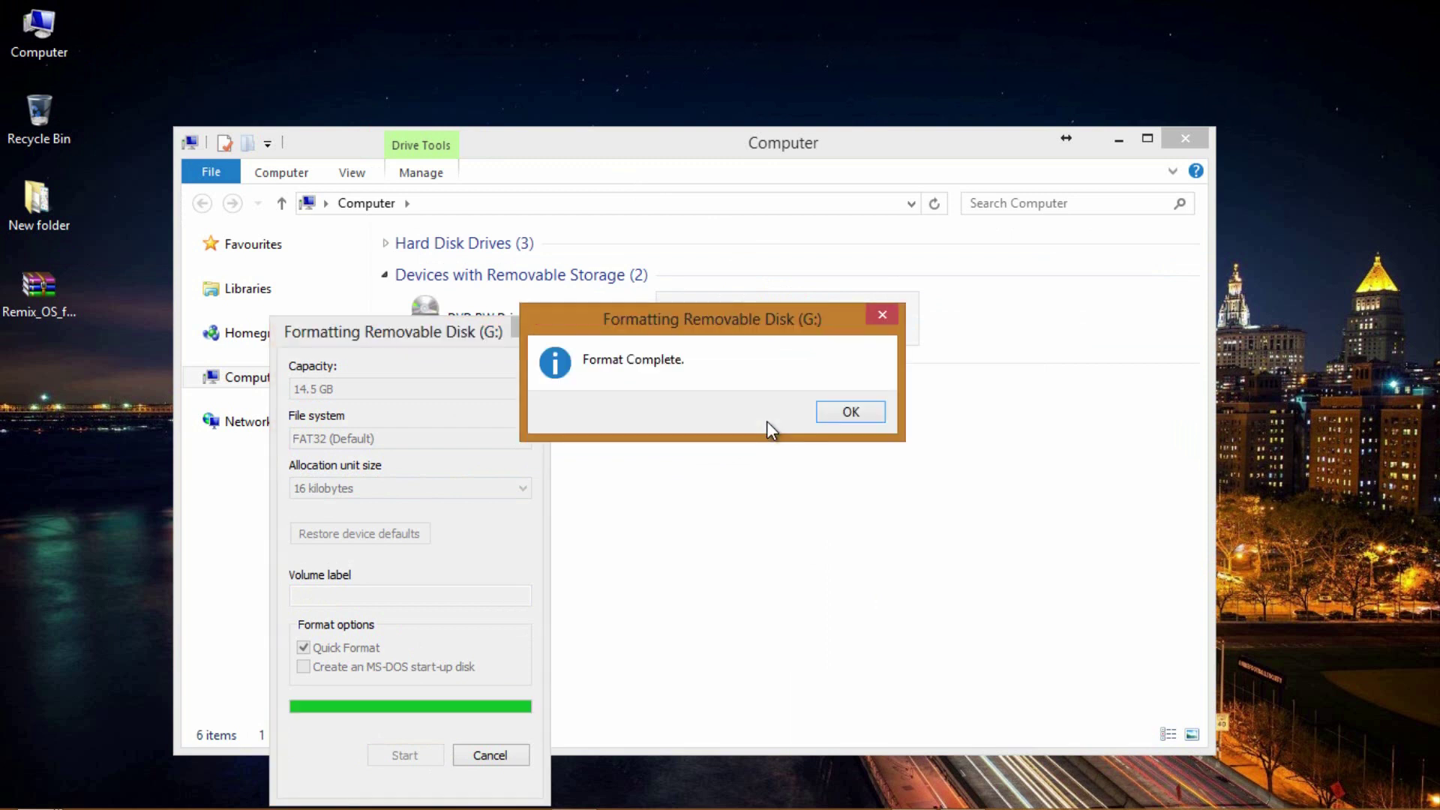
pyautogui.click(827, 416)
pyautogui.click(531, 329)
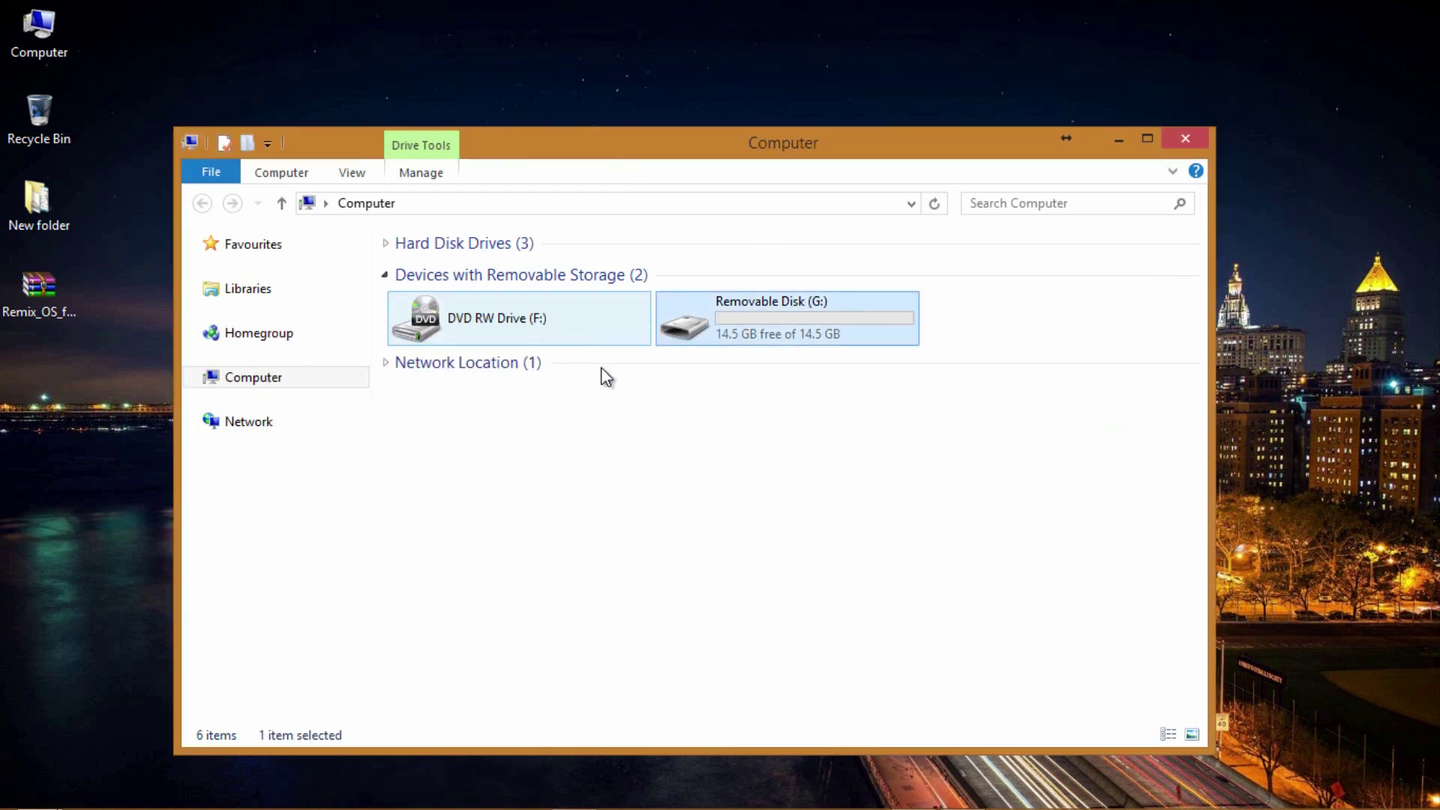
# - Close the Computer window and extract the Remix_OS zip onto the desktop
pyautogui.click(1181, 140)
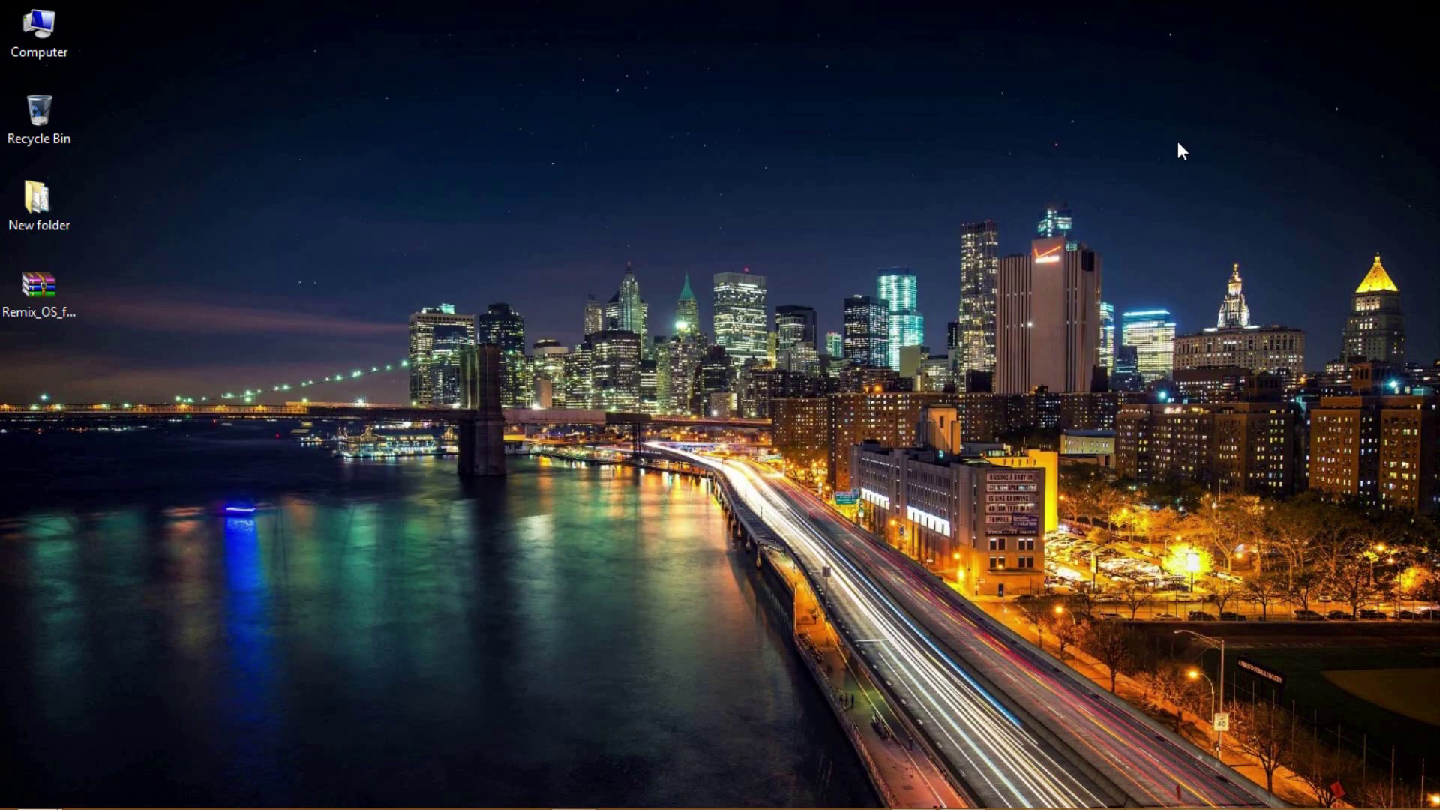
pyautogui.rightClick(31, 289)
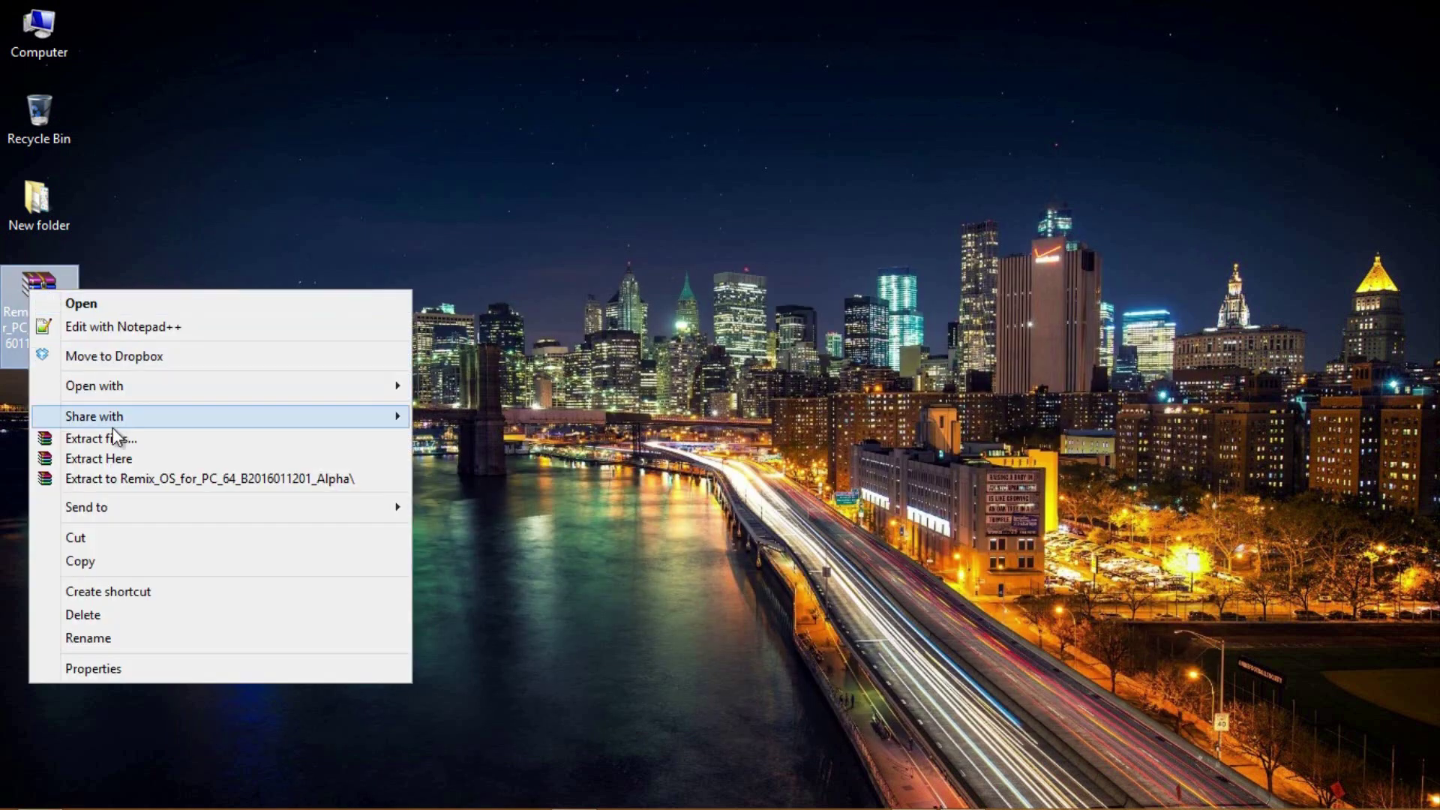
pyautogui.click(113, 456)
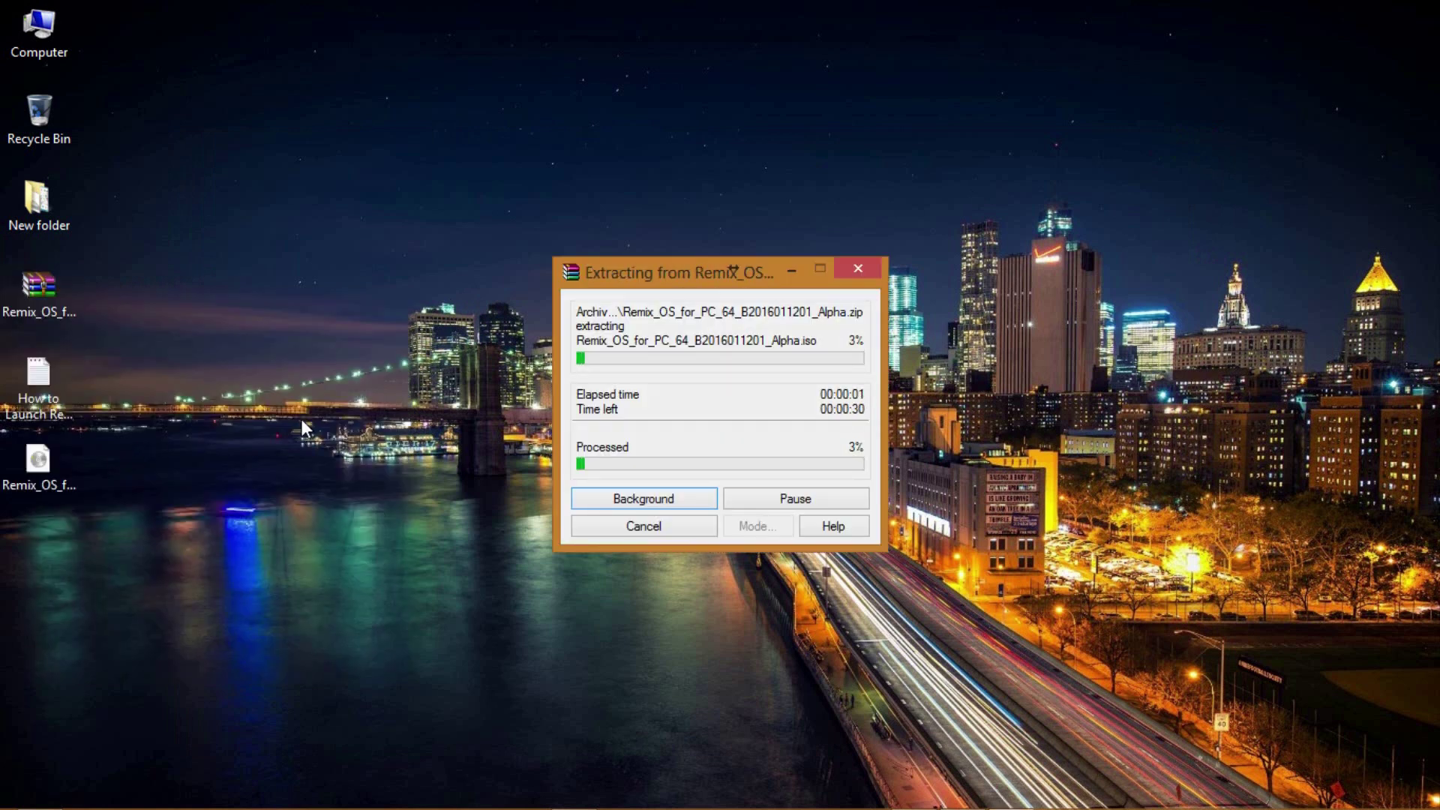
pyautogui.click(26, 462)
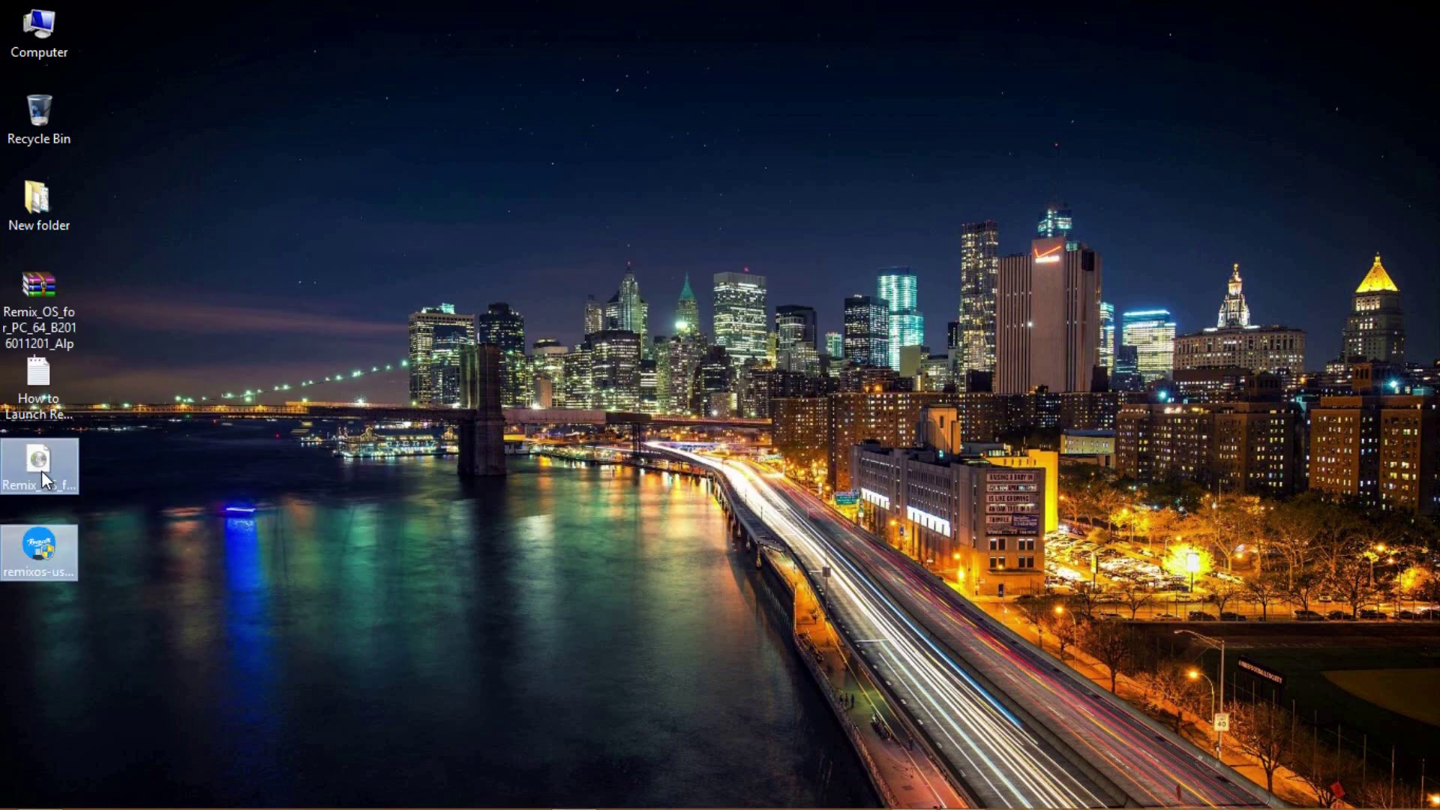
pyautogui.click(203, 492)
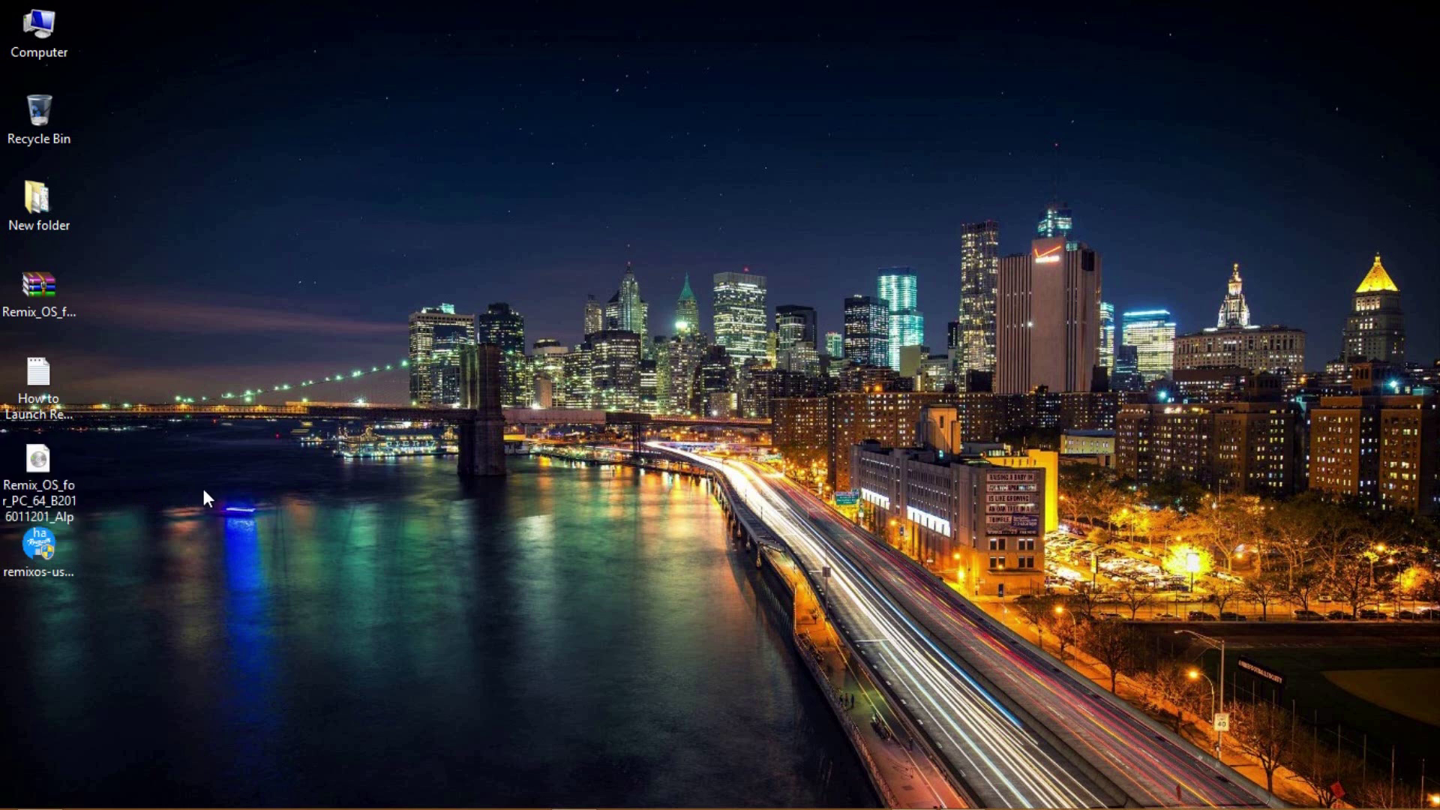
pyautogui.click(55, 568)
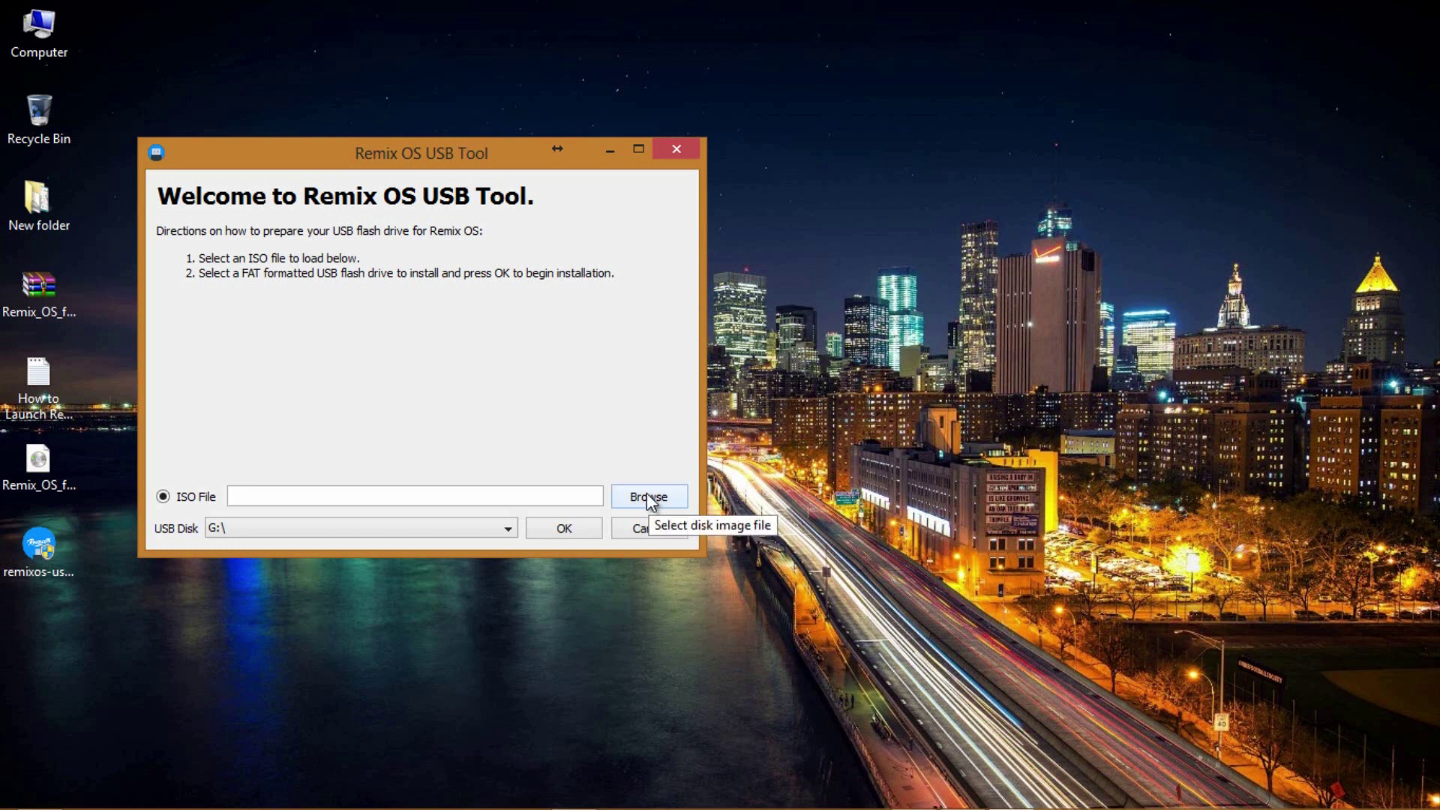
# - Load the Remix_OS ISO and write it to USB disk G:\
pyautogui.click(648, 502)
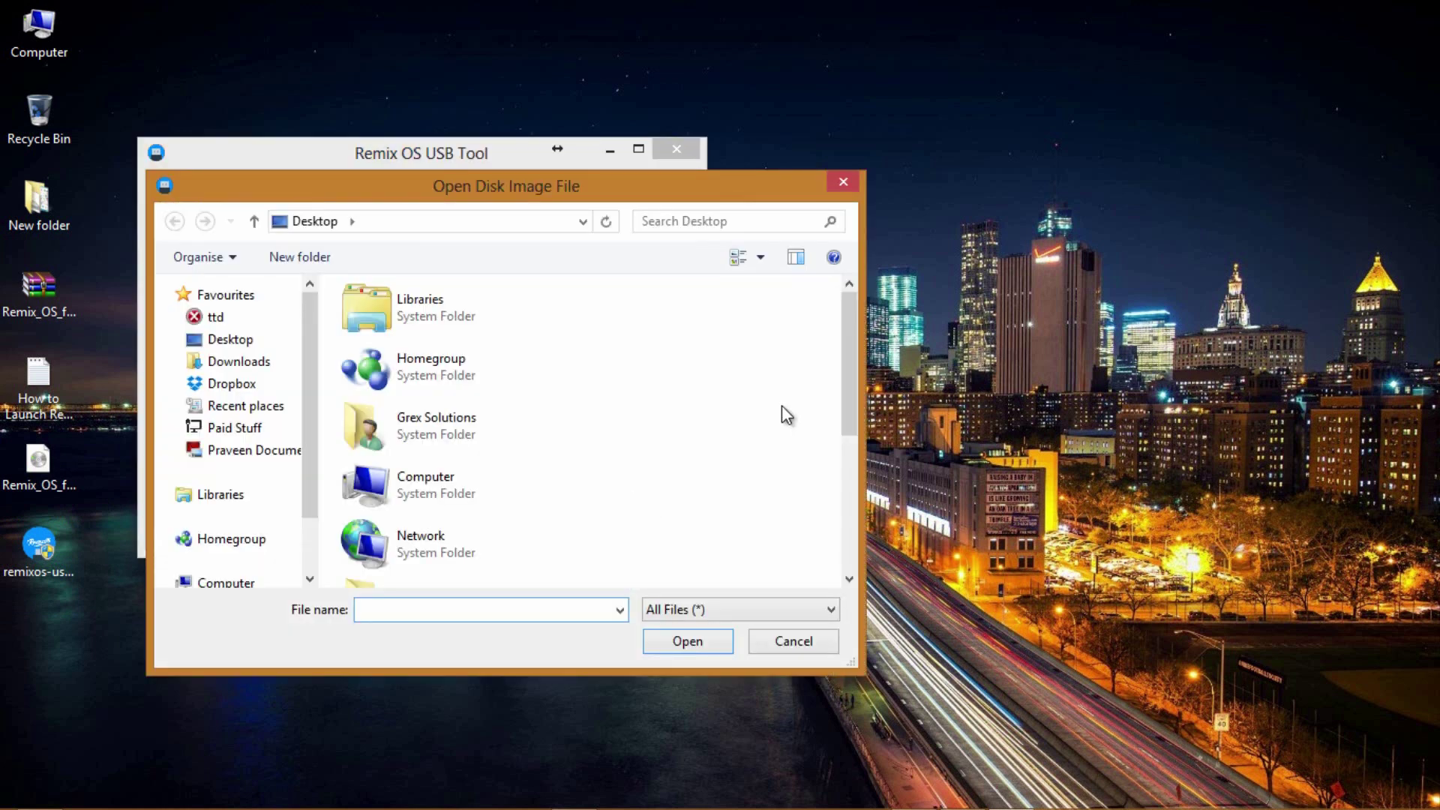
pyautogui.moveTo(845, 357); pyautogui.dragTo(851, 464)
pyautogui.doubleClick(549, 479)
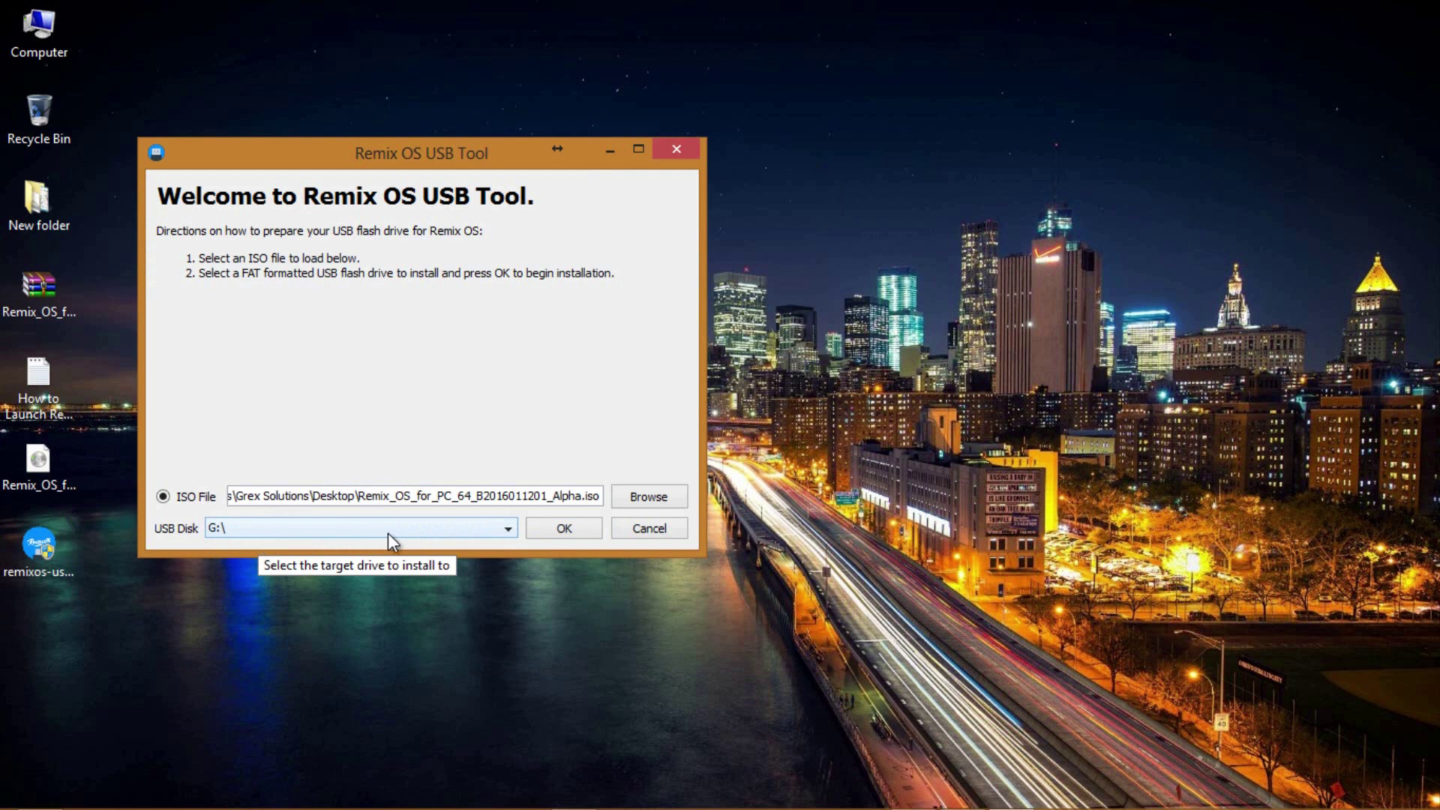
pyautogui.click(512, 532)
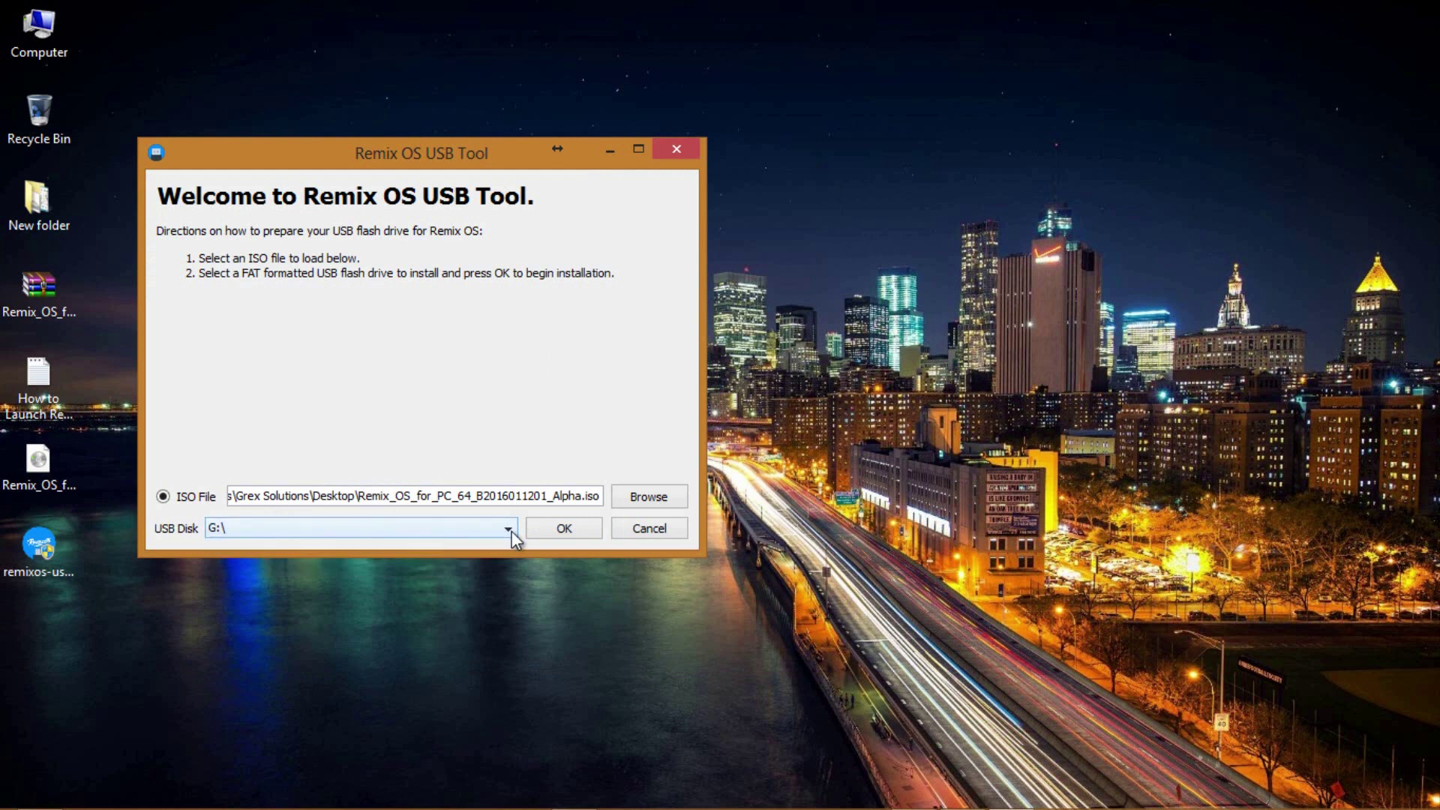
pyautogui.click(549, 532)
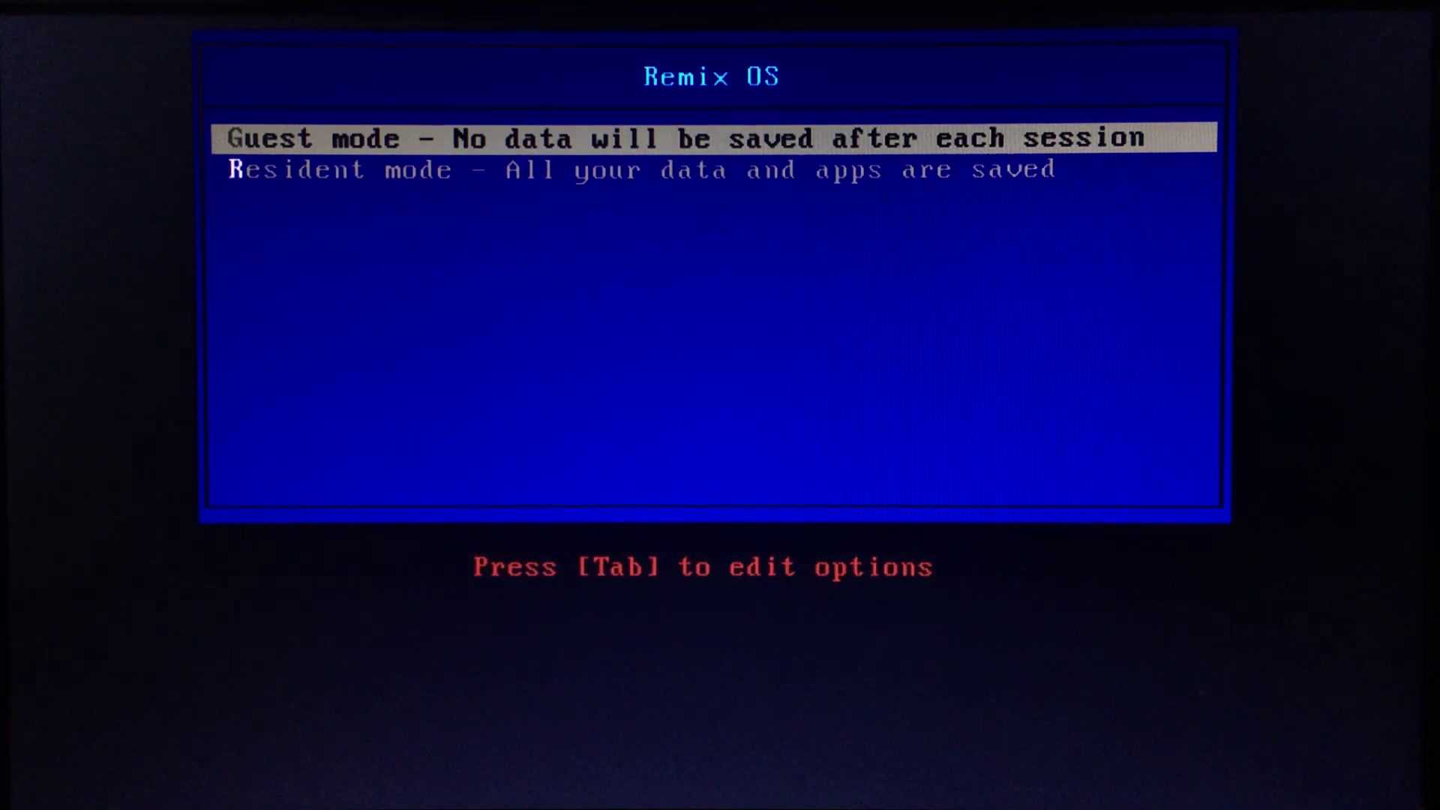
# - Boot Guest mode, keep English (United States) and accept the user agreement
pyautogui.press('Down')
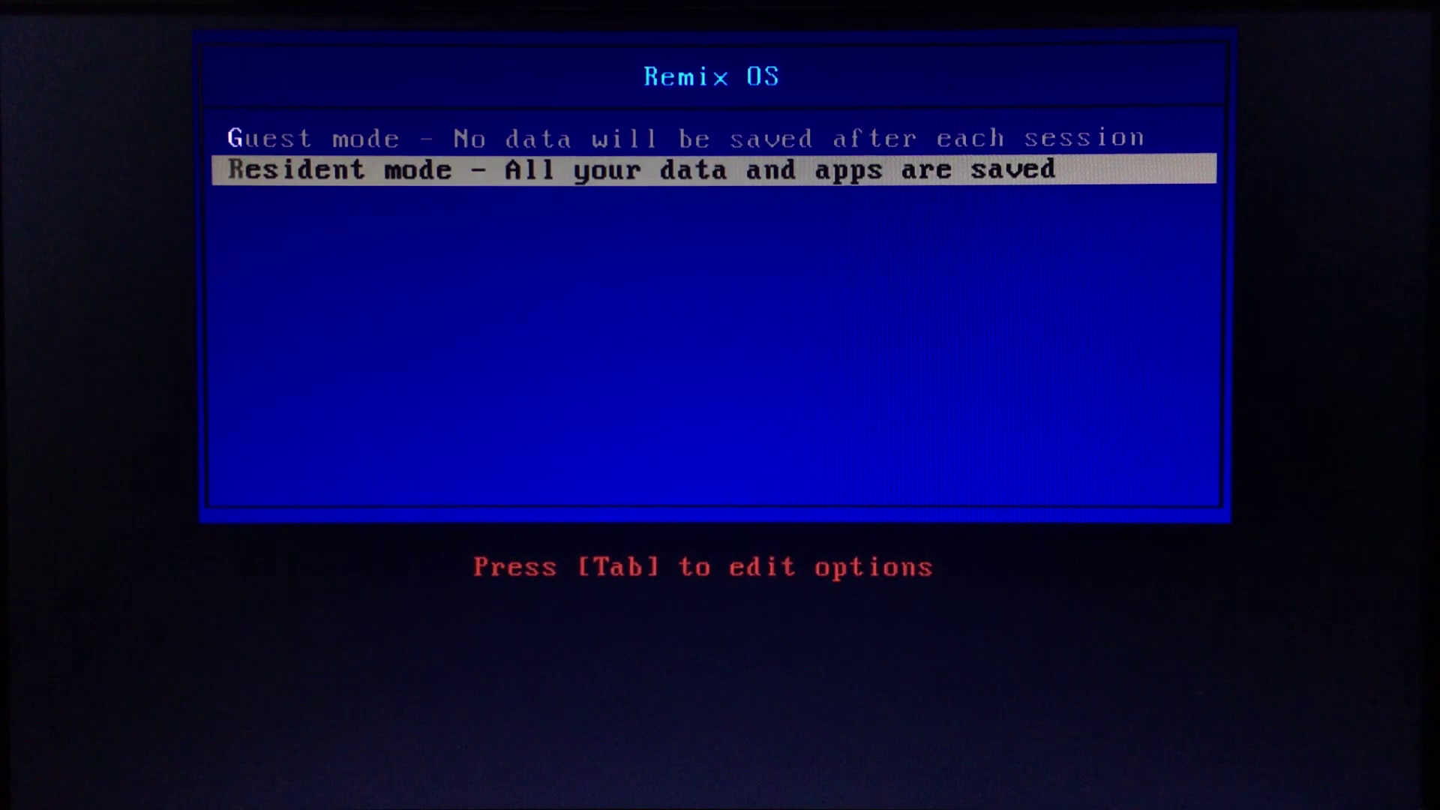
pyautogui.press('Up')
pyautogui.press('Return')
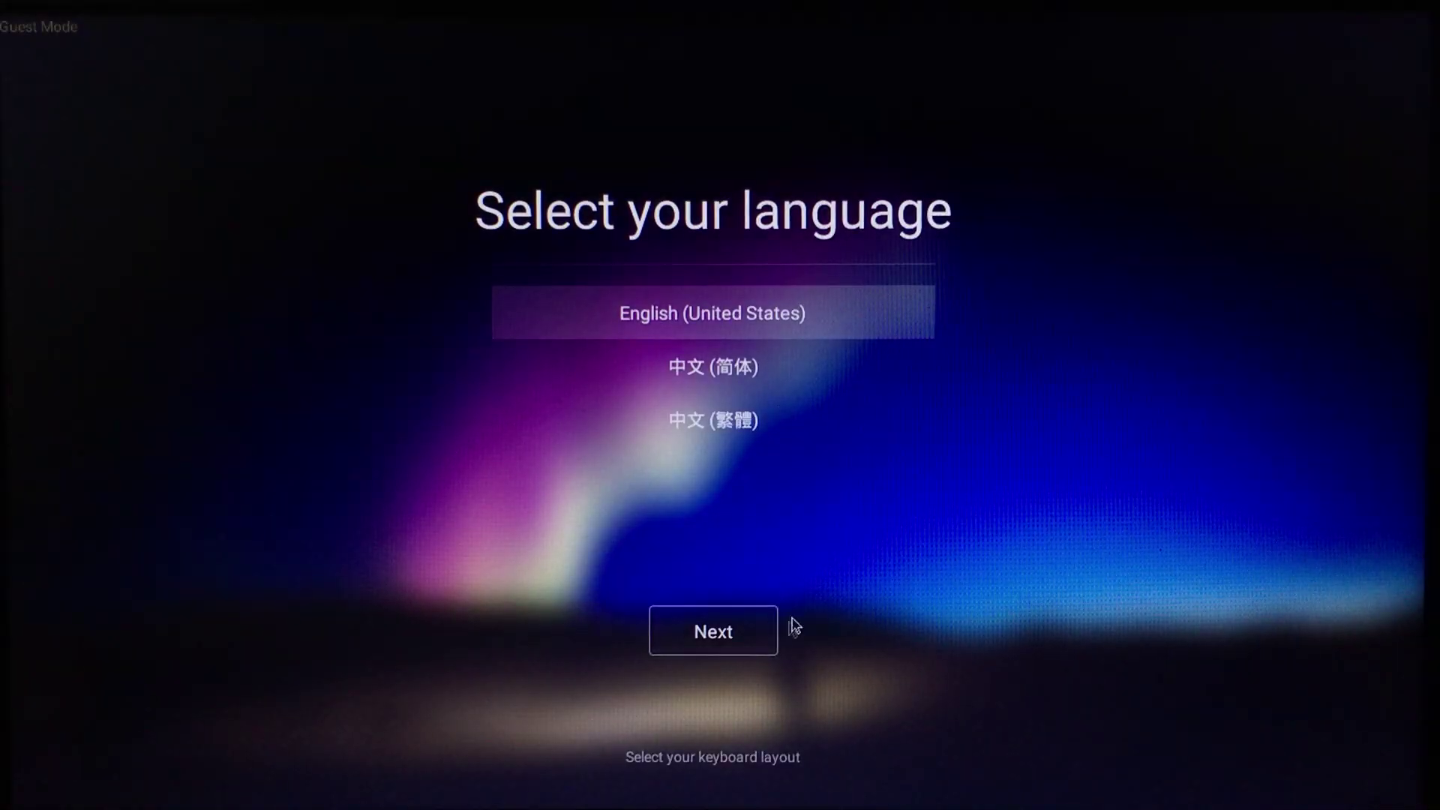
pyautogui.click(769, 637)
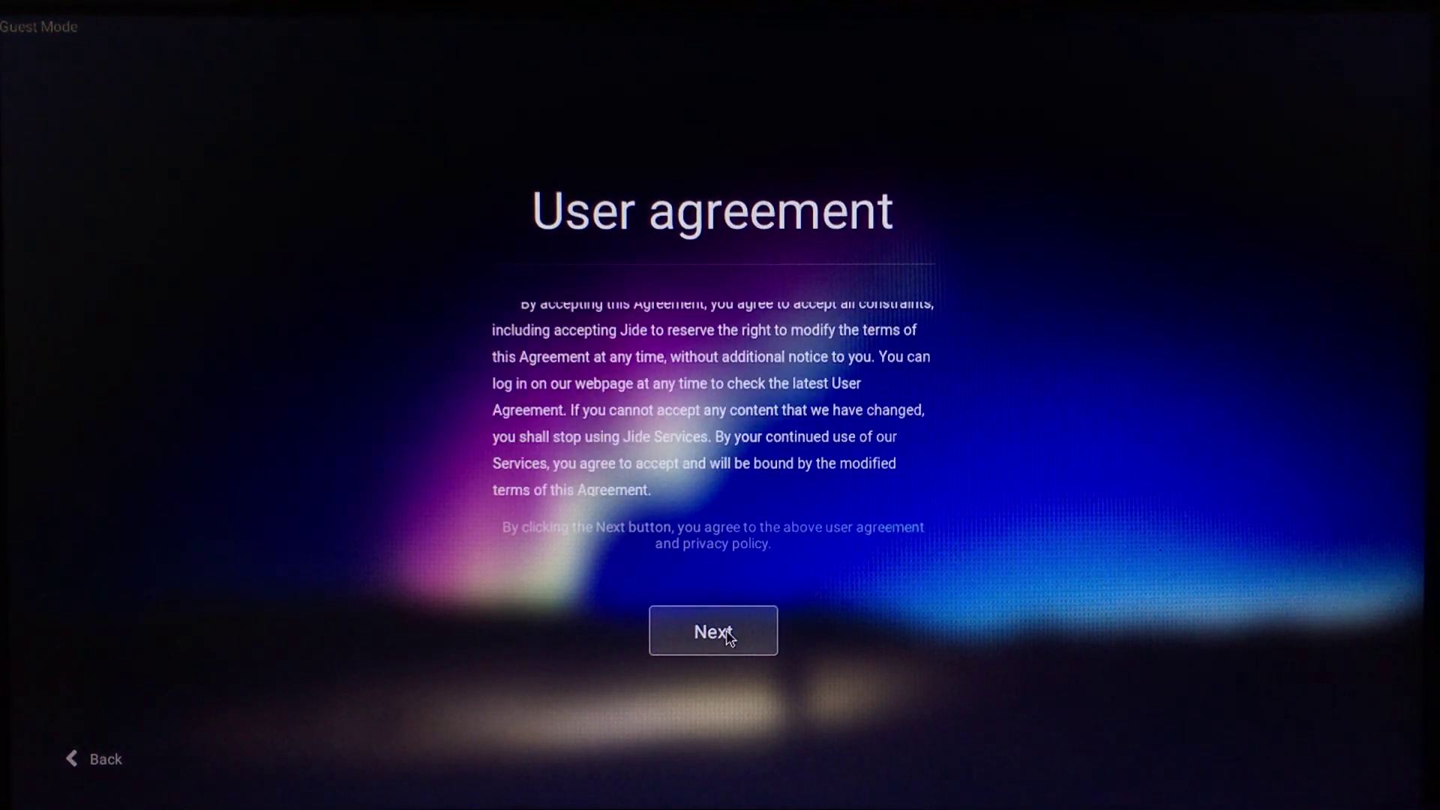
pyautogui.click(721, 635)
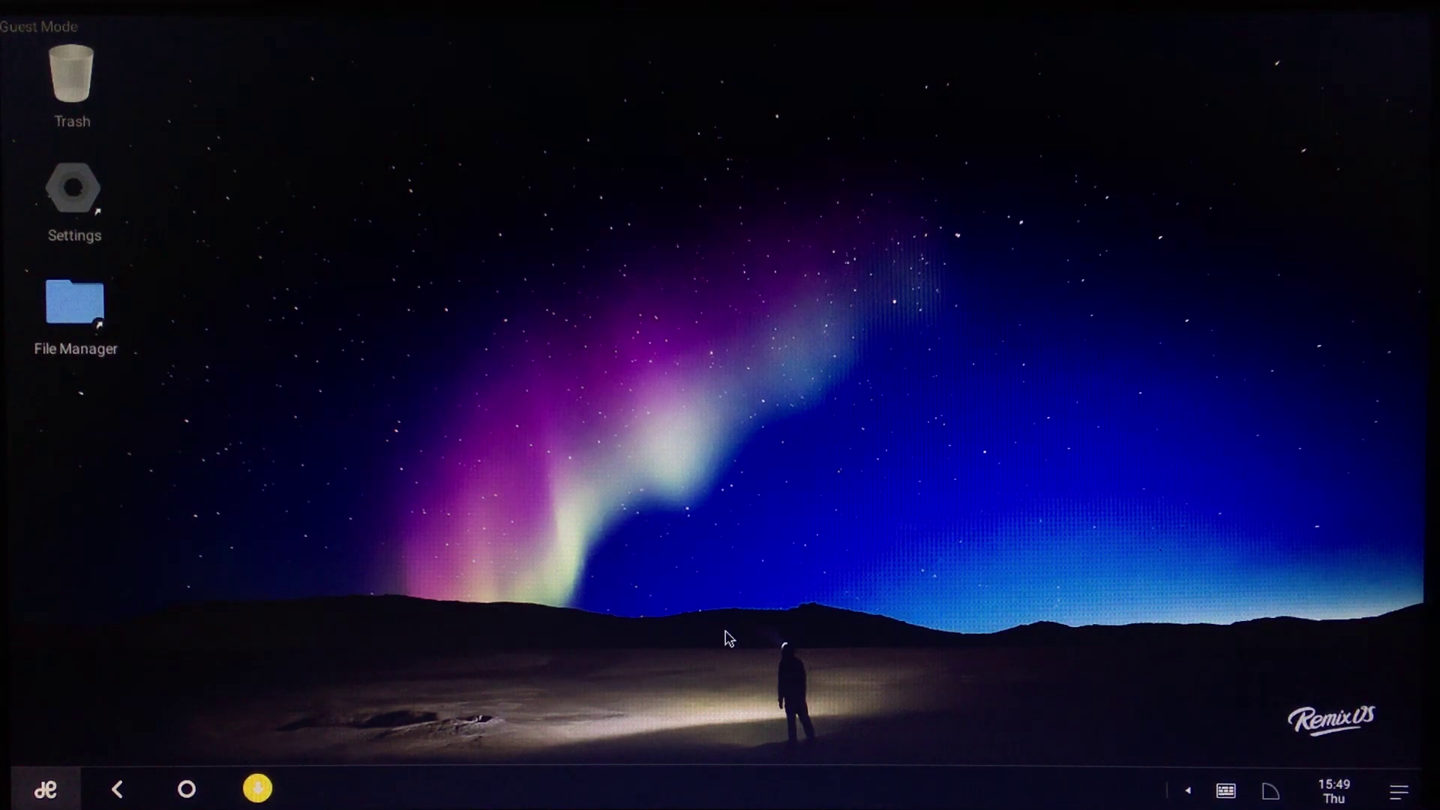
# - Apply the orange, yellow and blue geometric wallpaper via Settings > Display > Wallpapers
pyautogui.doubleClick(74, 192)
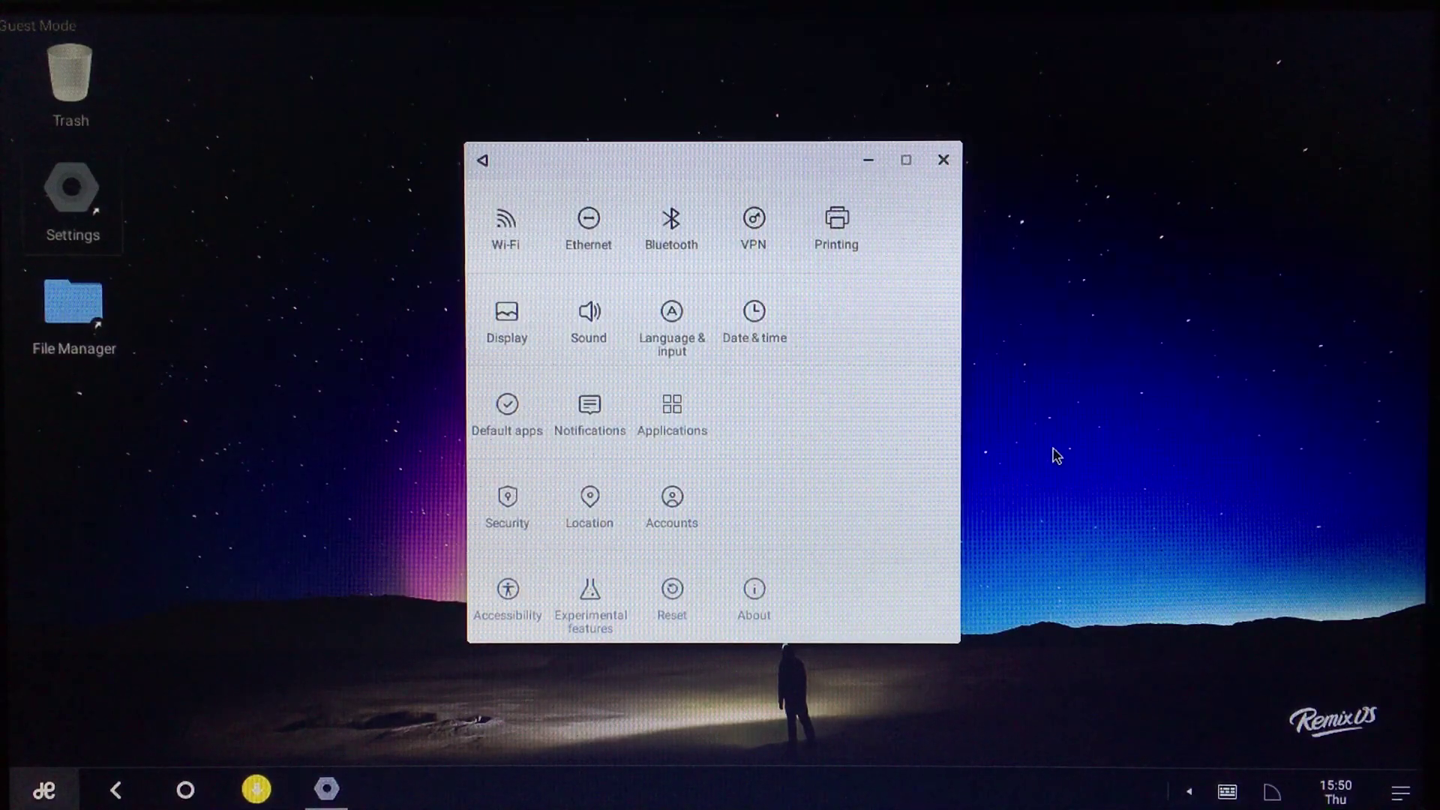
pyautogui.click(506, 320)
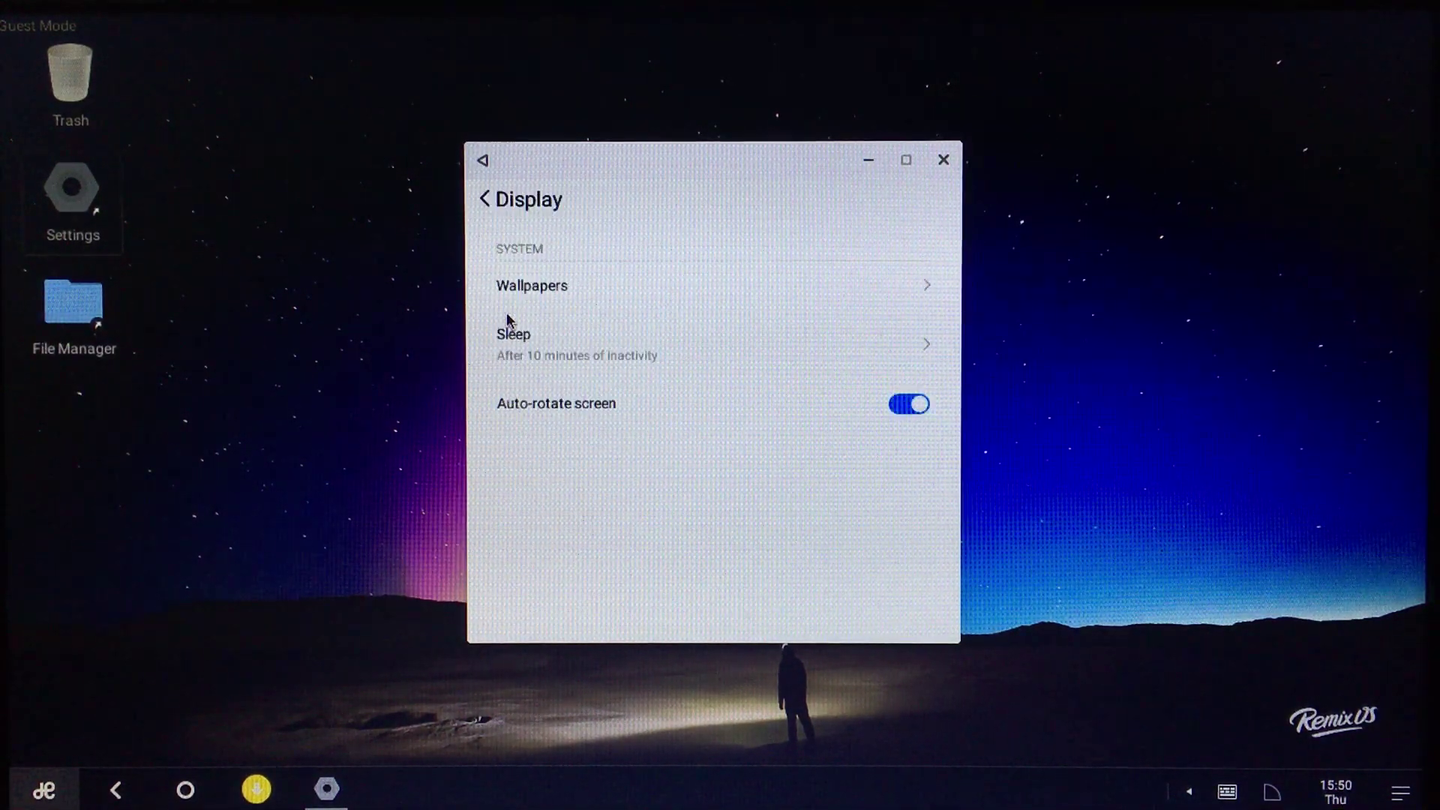
pyautogui.click(570, 292)
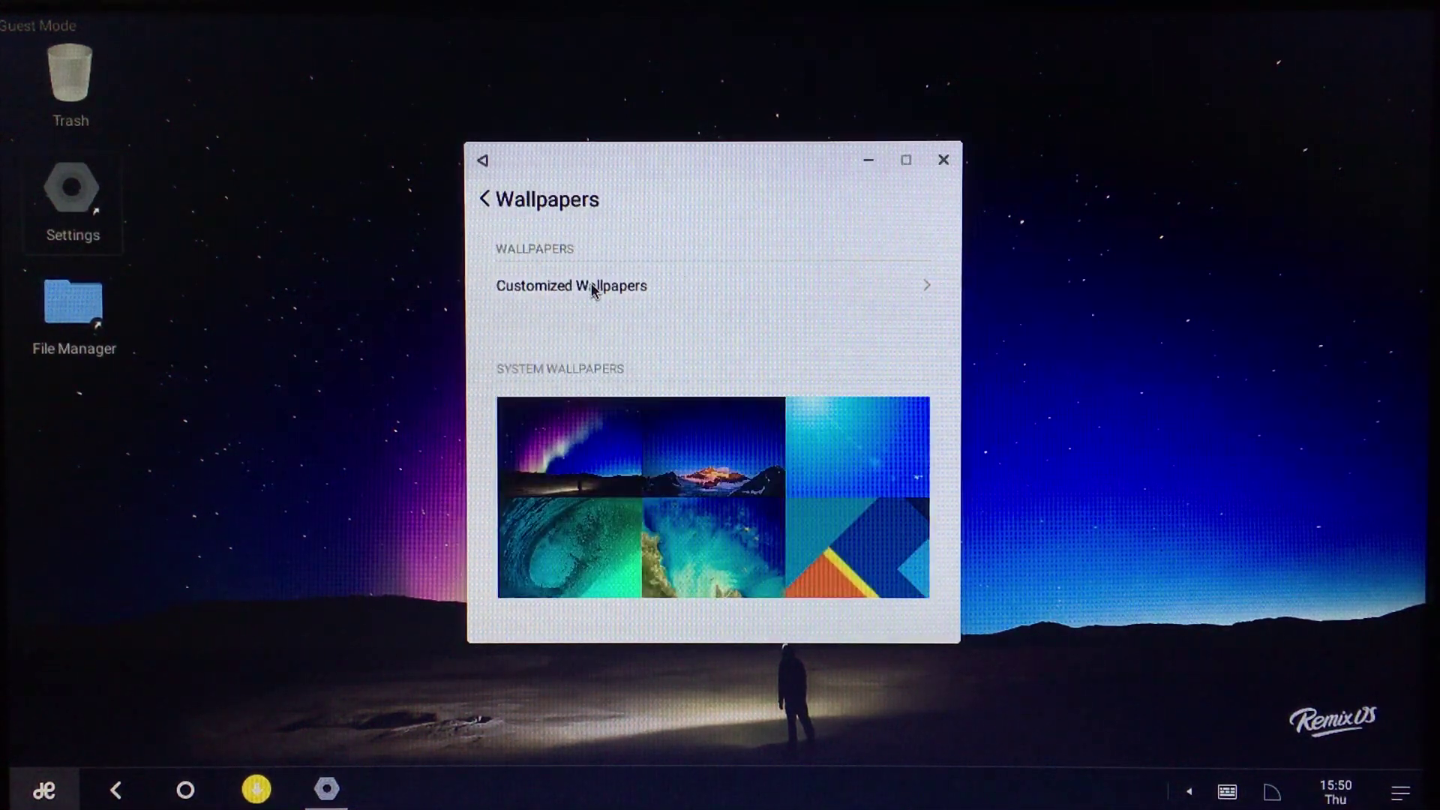
pyautogui.click(835, 545)
pyautogui.click(483, 165)
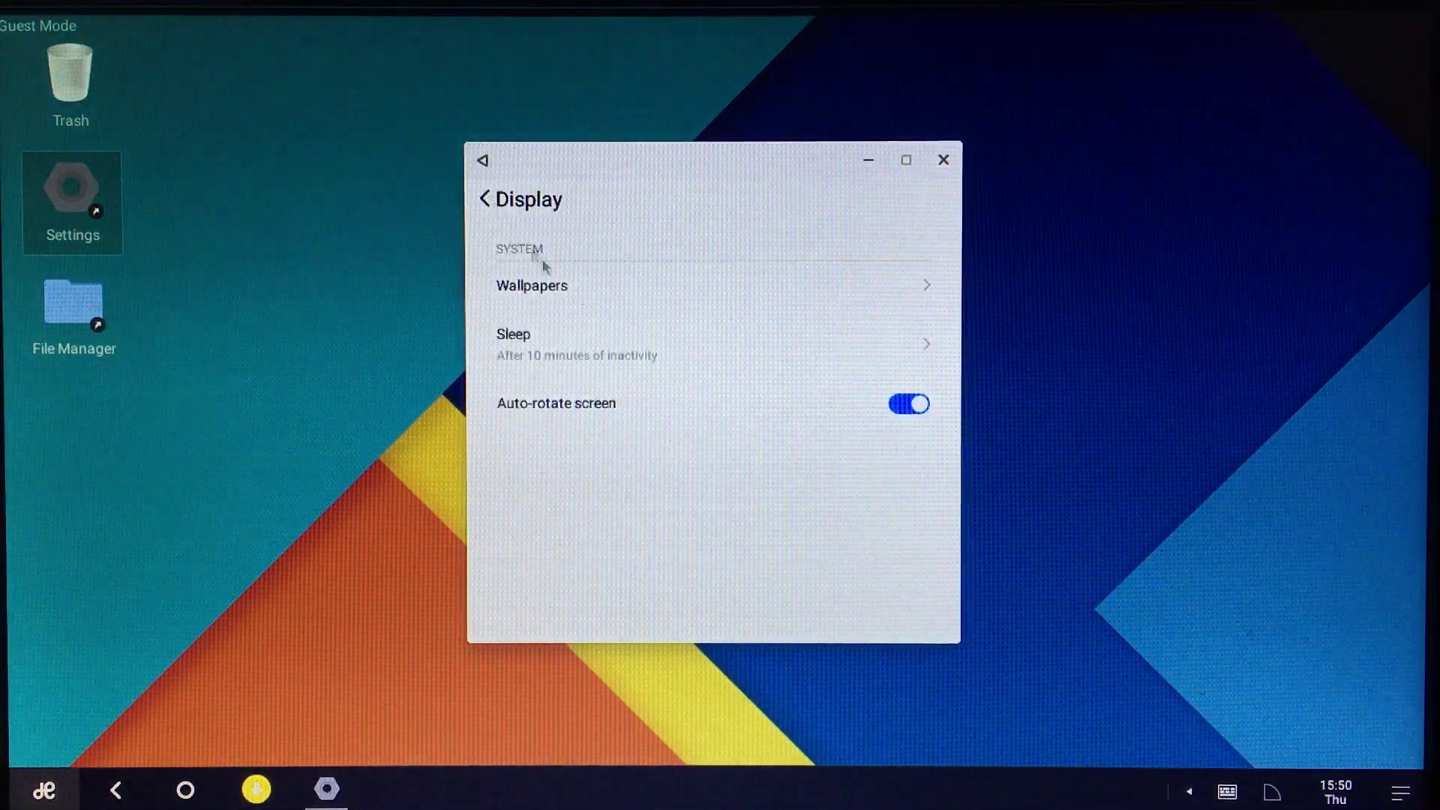